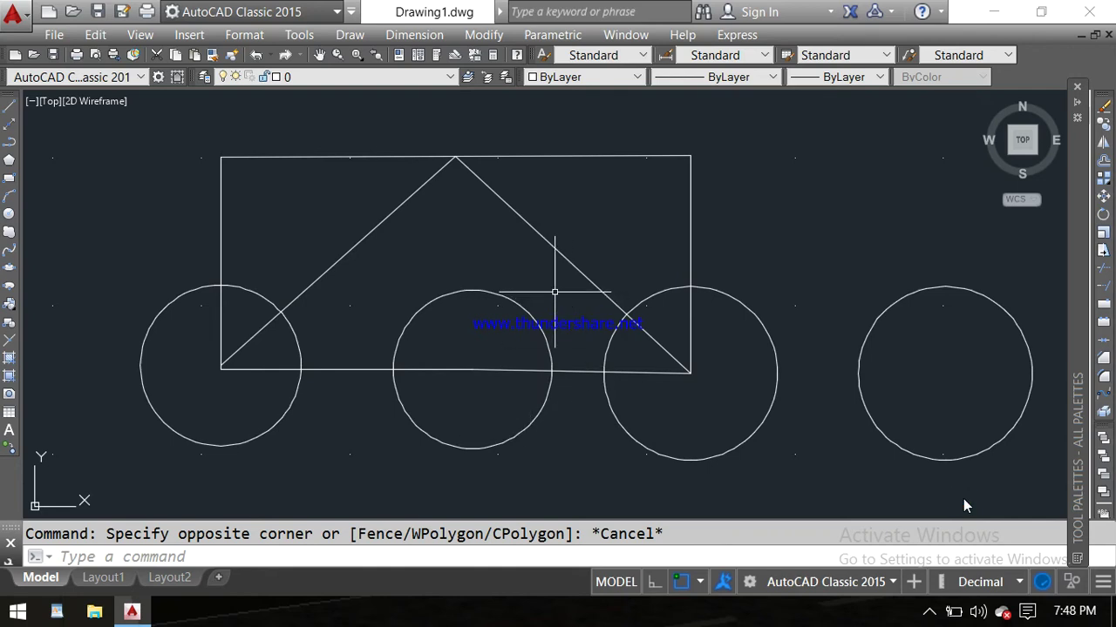
# Step: Erase the middle and lower-right circles, then undo both erasures
pyautogui.scroll(2, 554, 292)
pyautogui.scroll(-4, 554, 292)
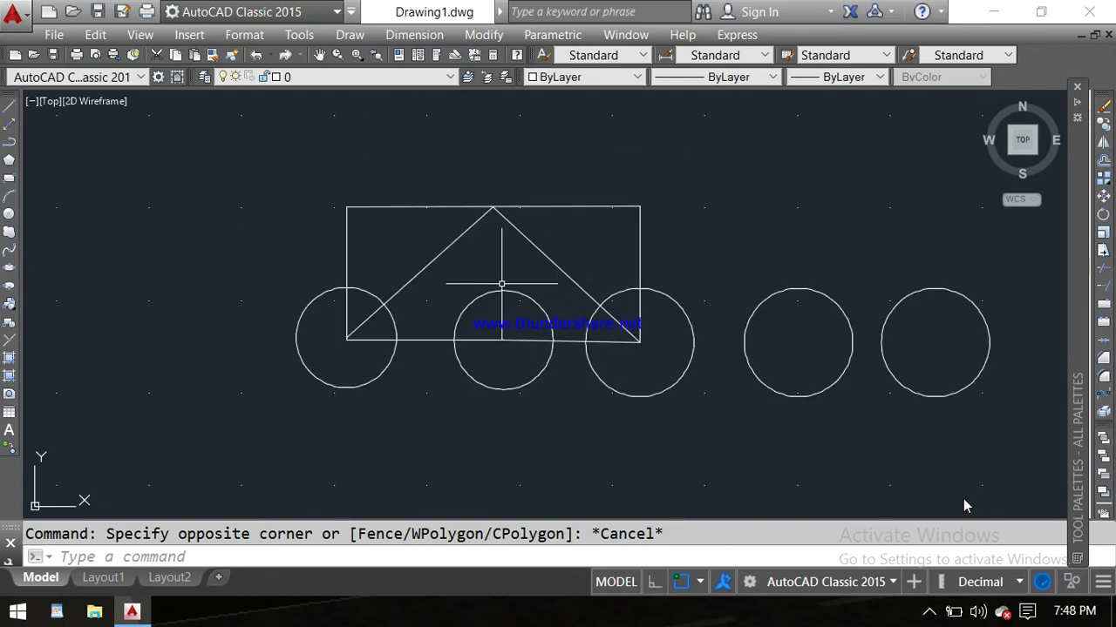
pyautogui.scroll(2, 500, 270)
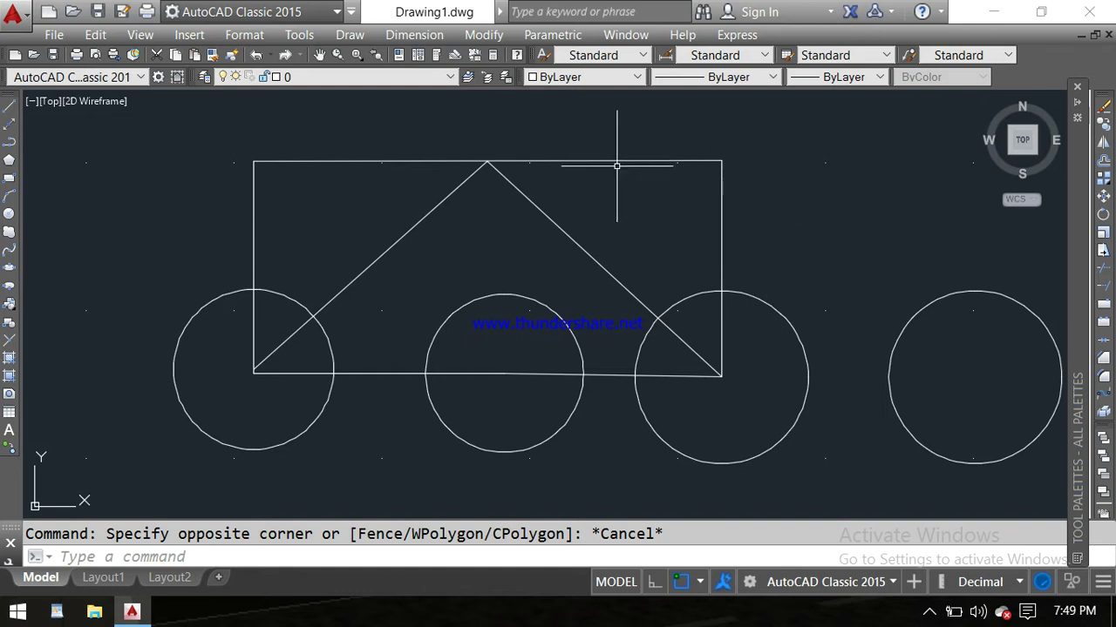
pyautogui.click(558, 319)
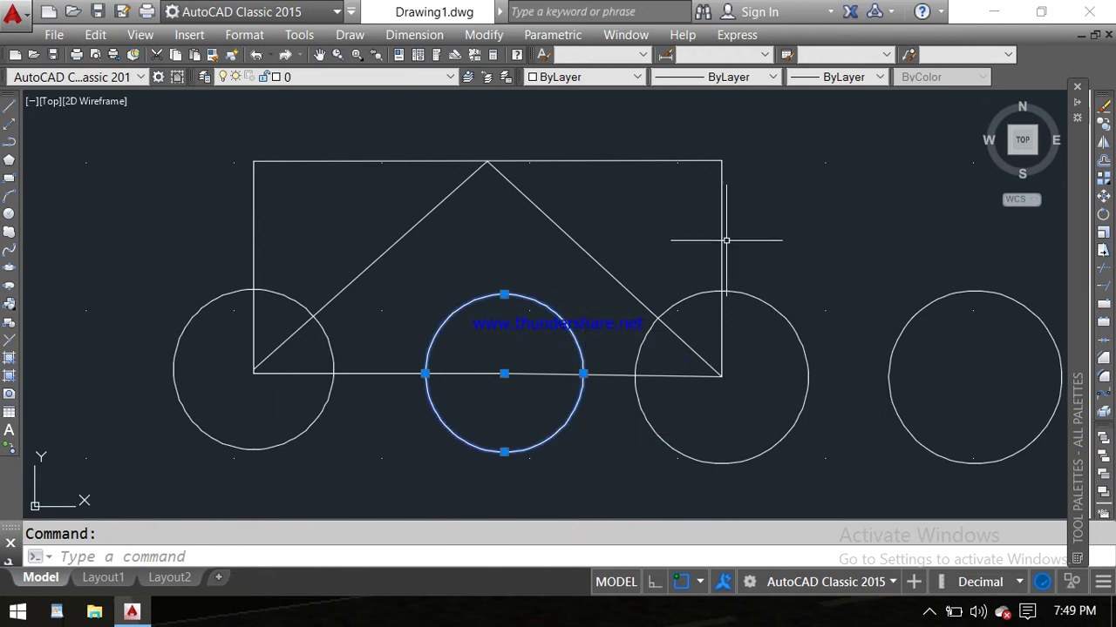
pyautogui.click(1104, 105)
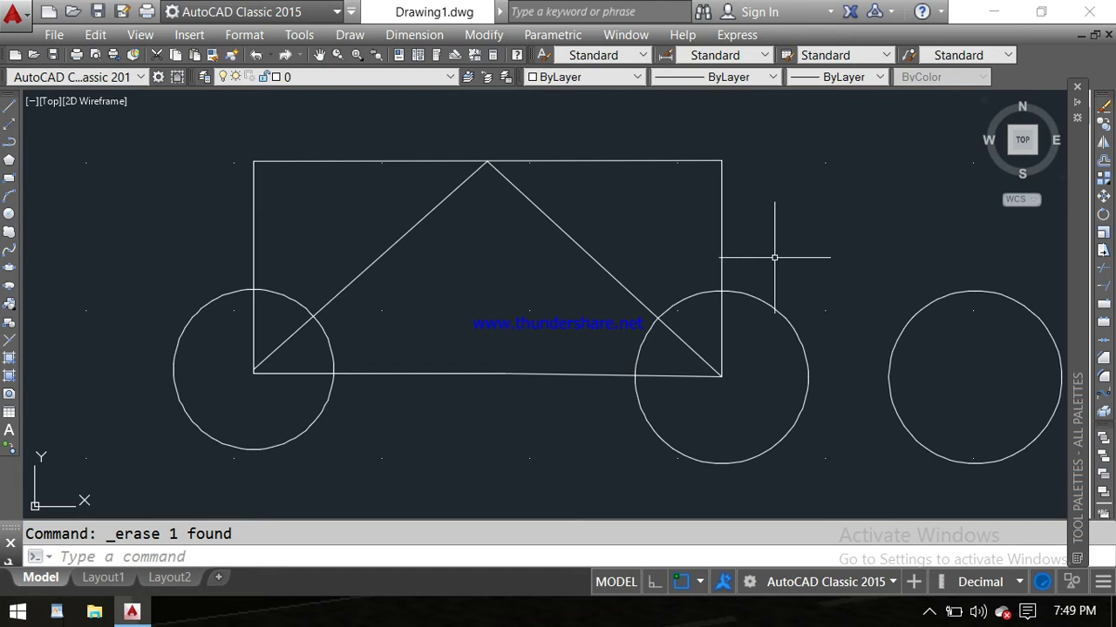
pyautogui.click(1103, 107)
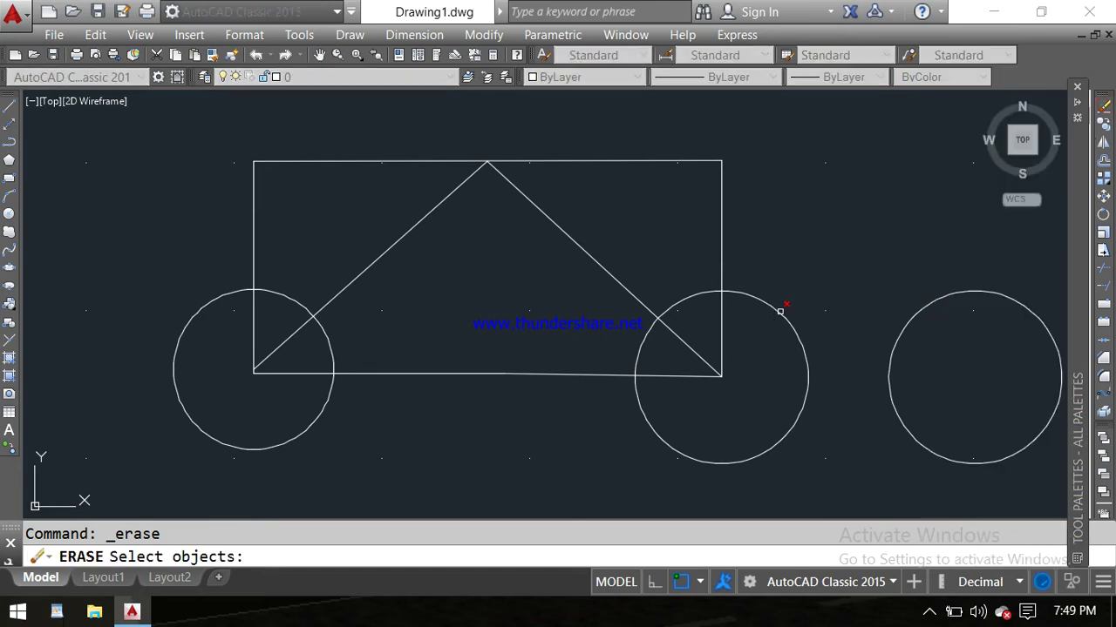
pyautogui.click(777, 315)
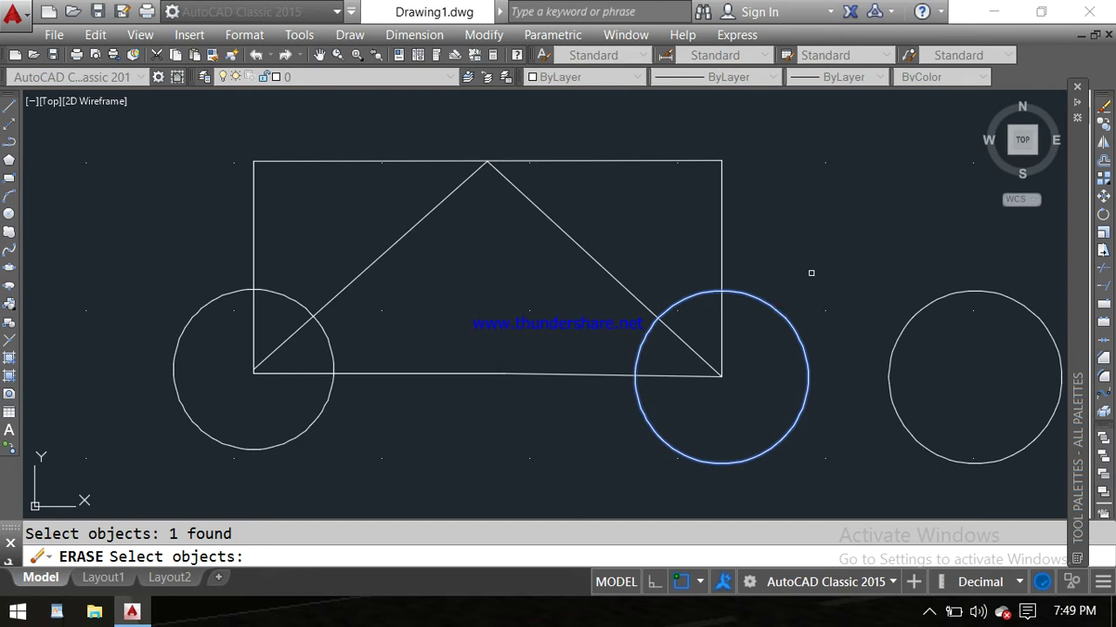
pyautogui.press('Return')
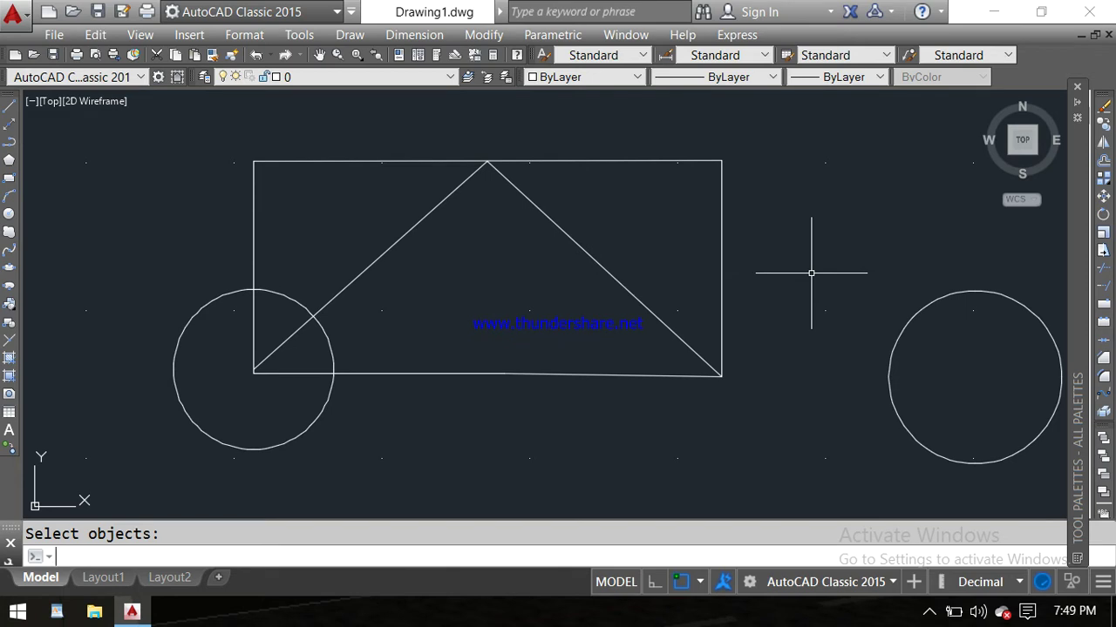
pyautogui.hotkey('ctrl', 'z')
pyautogui.hotkey('ctrl', 'z')
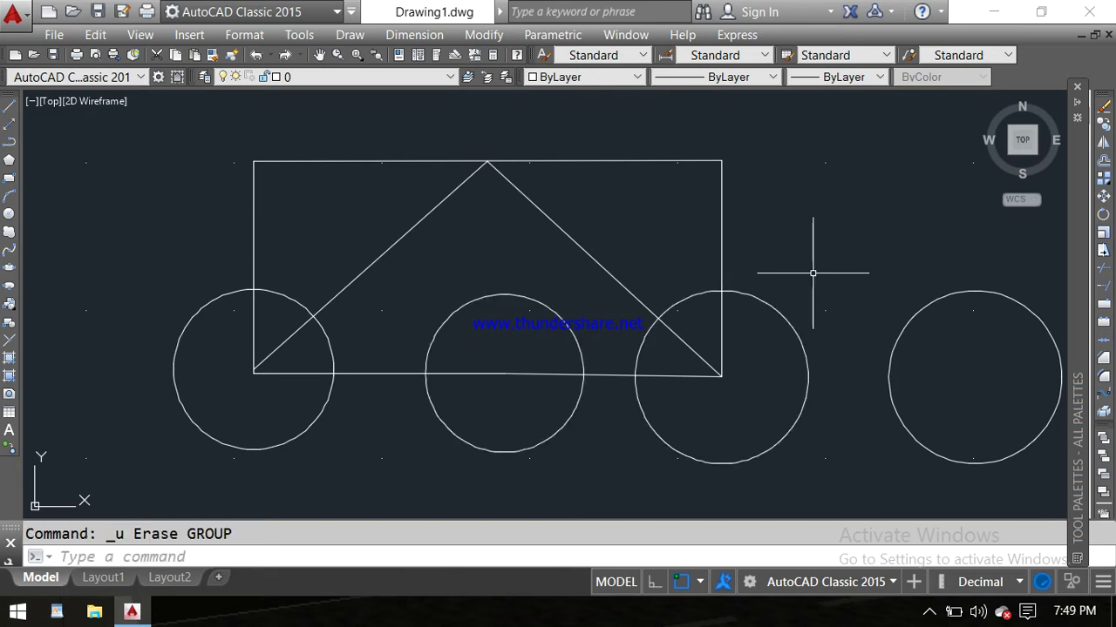
# Step: Erase the circle at the rectangle's lower-left corner with the E command
pyautogui.moveTo(873, 229); pyautogui.dragTo(858, 198, button='middle')
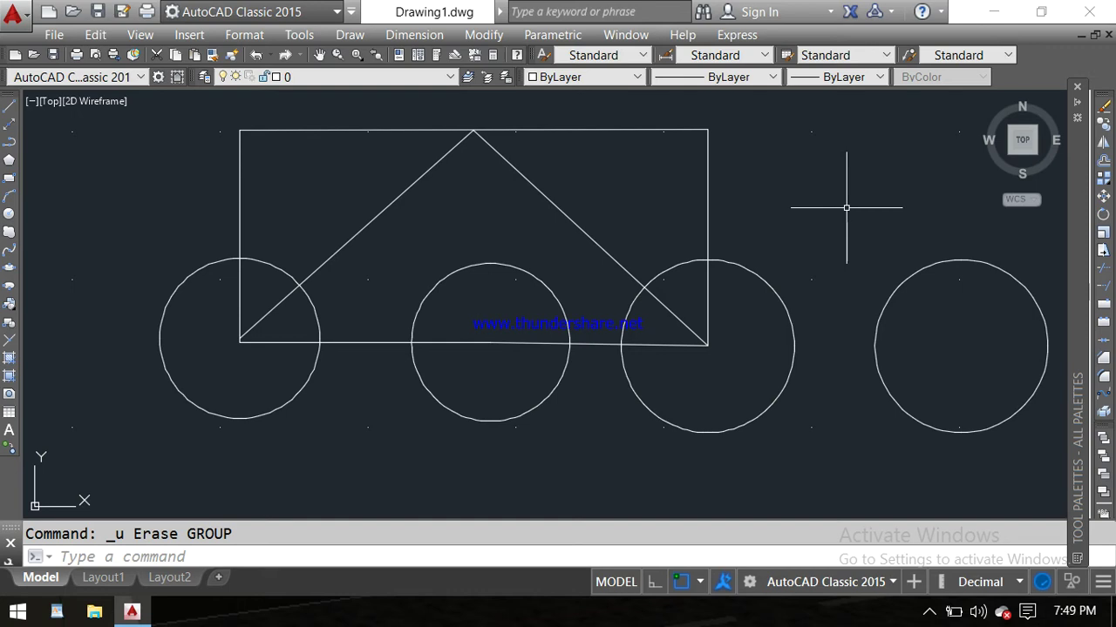
pyautogui.write('E')
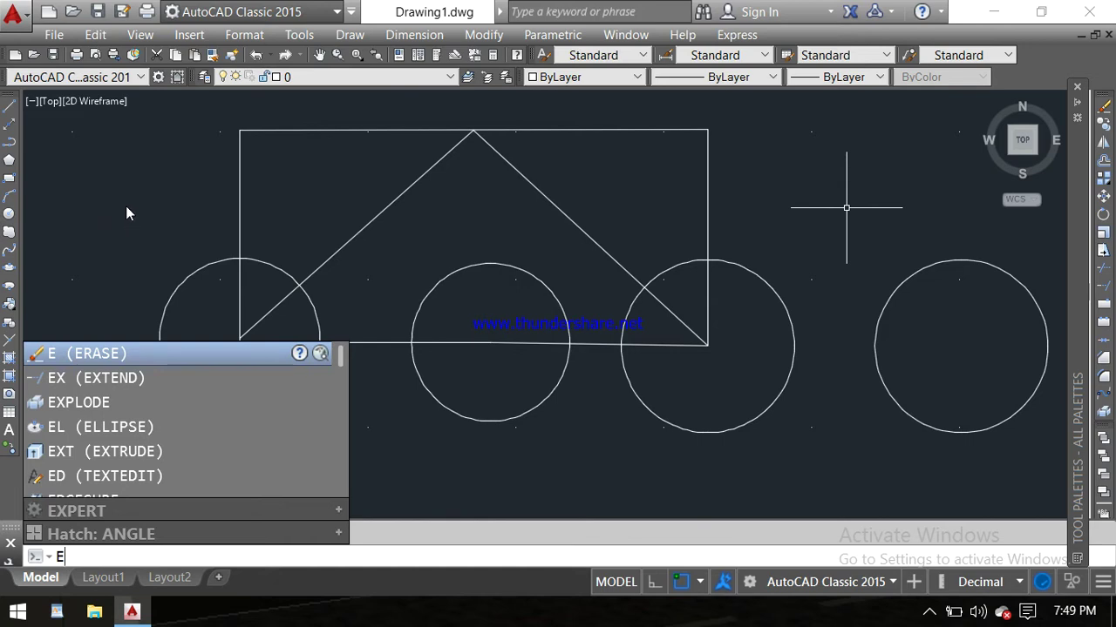
pyautogui.press('Return')
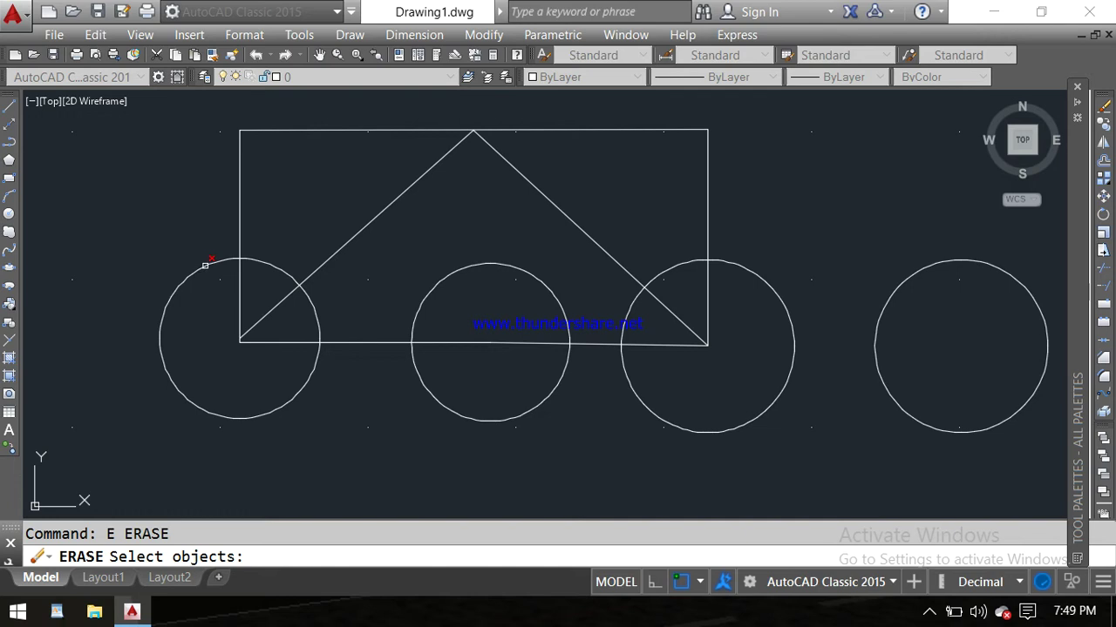
pyautogui.click(203, 265)
pyautogui.press('Return')
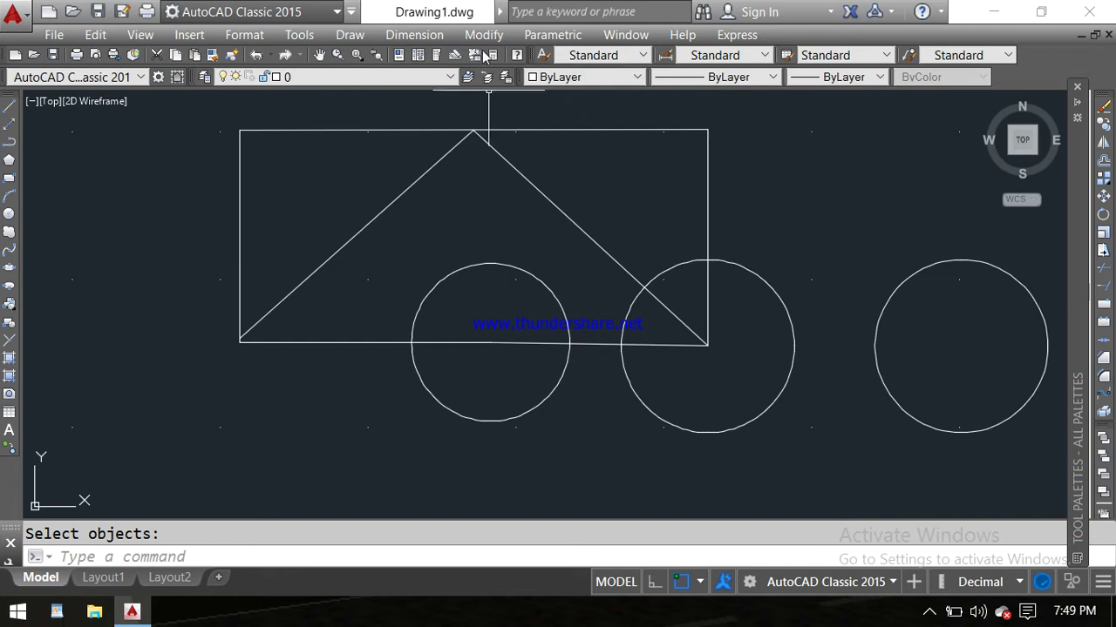
# Step: Erase the right-hand diagonal line using Modify > Erase
pyautogui.click(483, 35)
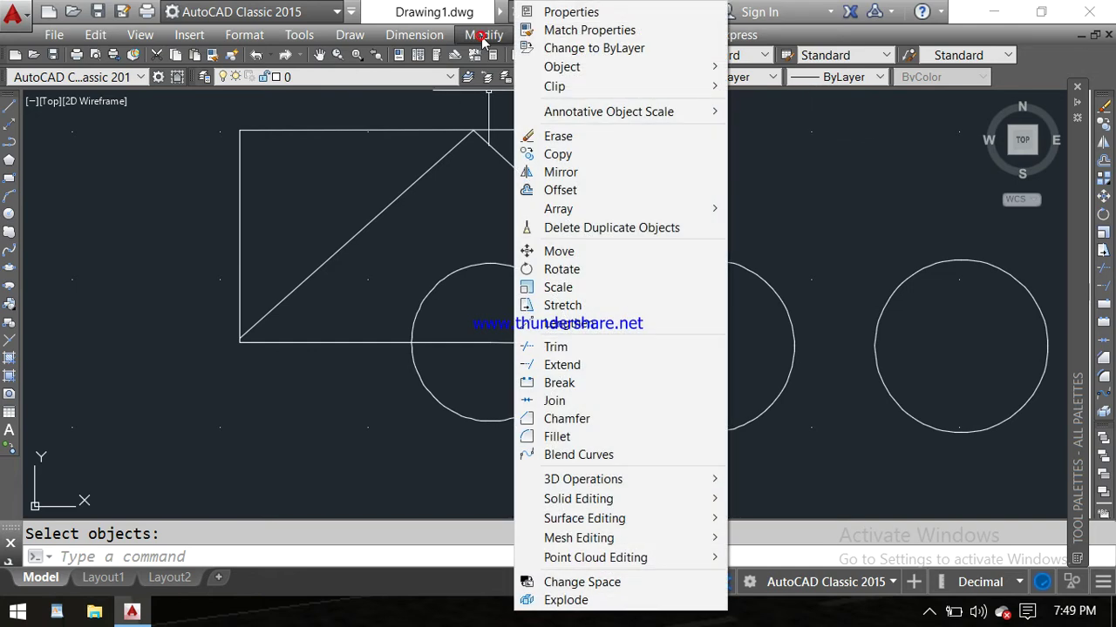
pyautogui.click(548, 141)
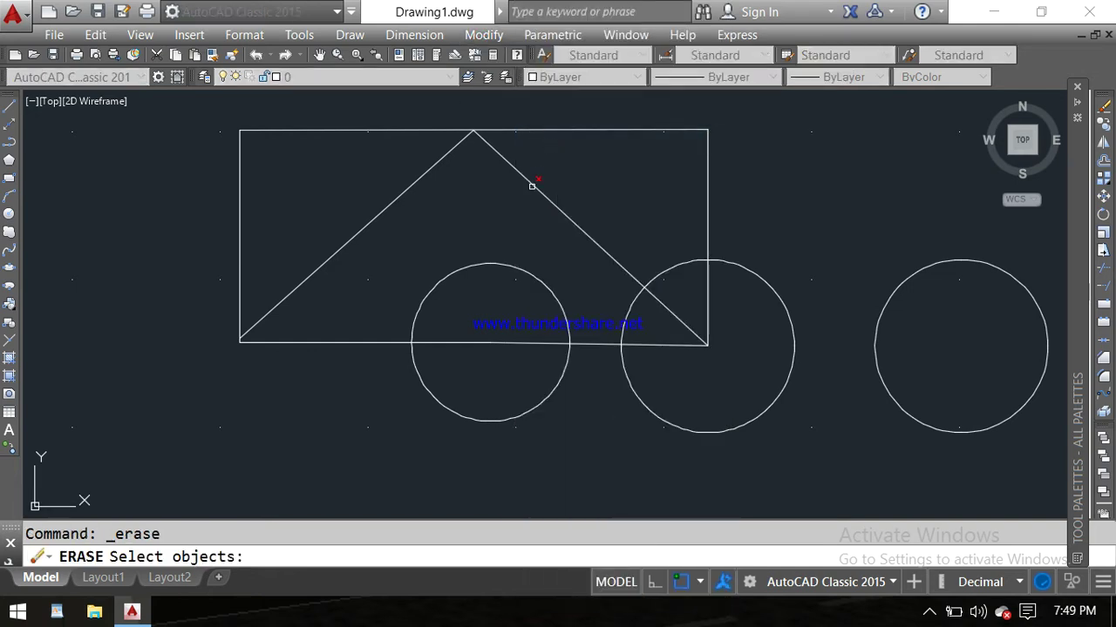
pyautogui.click(532, 185)
pyautogui.press('Return')
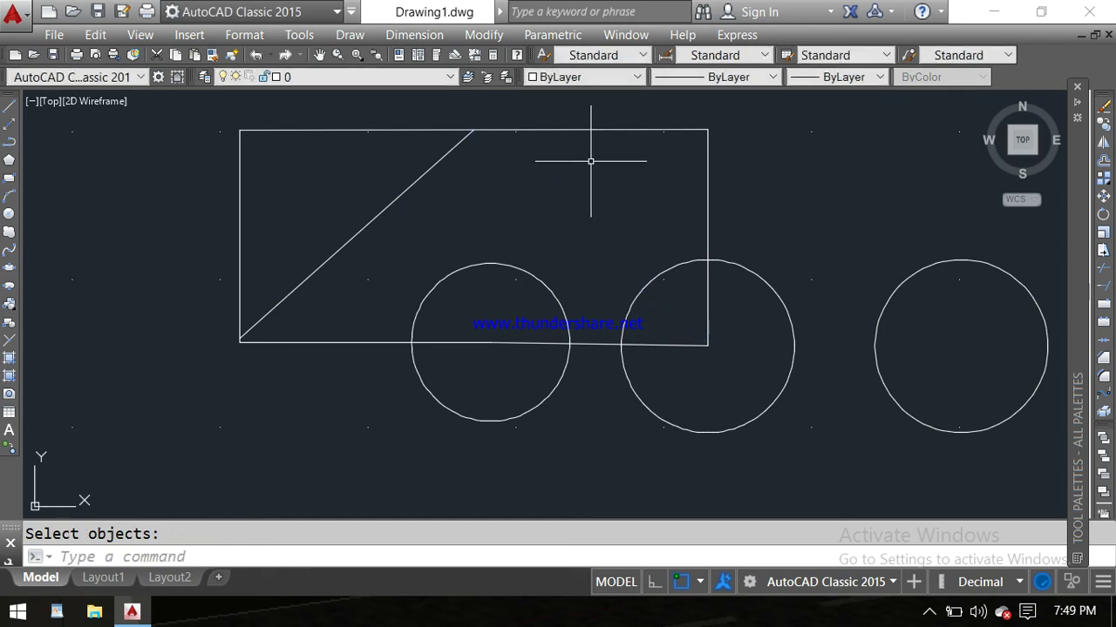
# Step: Delete the circle at the rectangle's lower-right corner, then undo the deletion
pyautogui.scroll(-2, 590, 162)
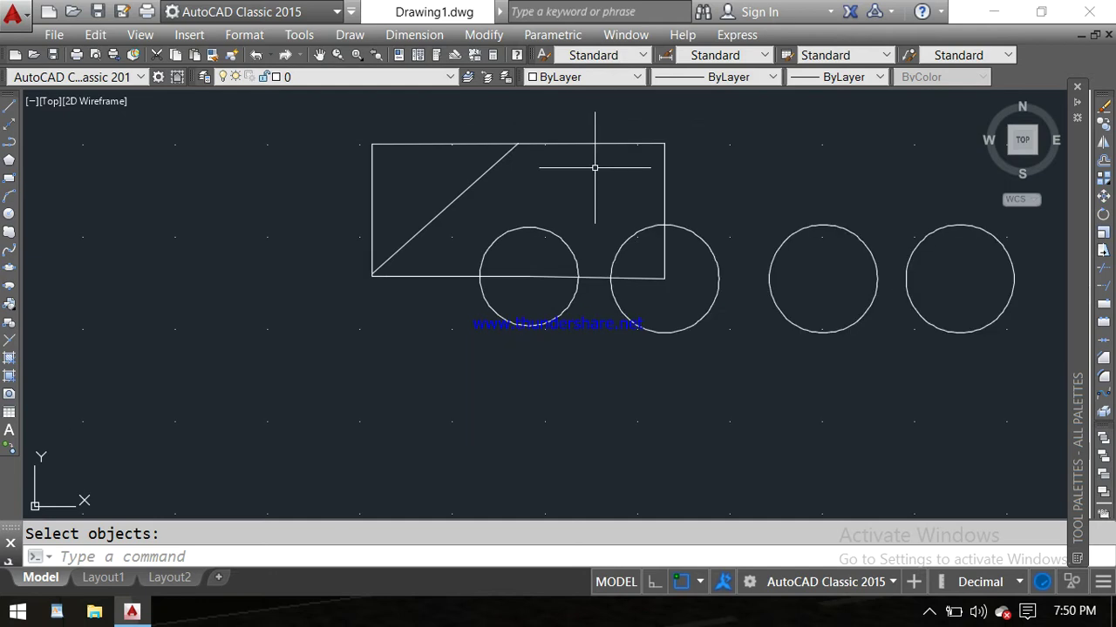
pyautogui.scroll(2, 740, 176)
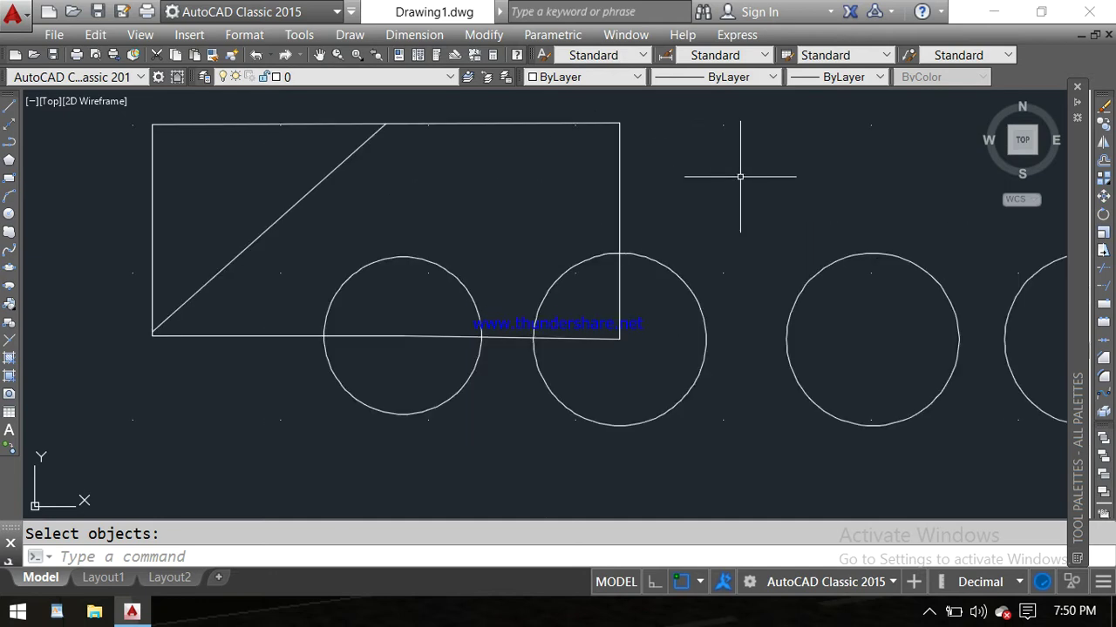
pyautogui.scroll(-2, 740, 176)
pyautogui.scroll(2, 740, 176)
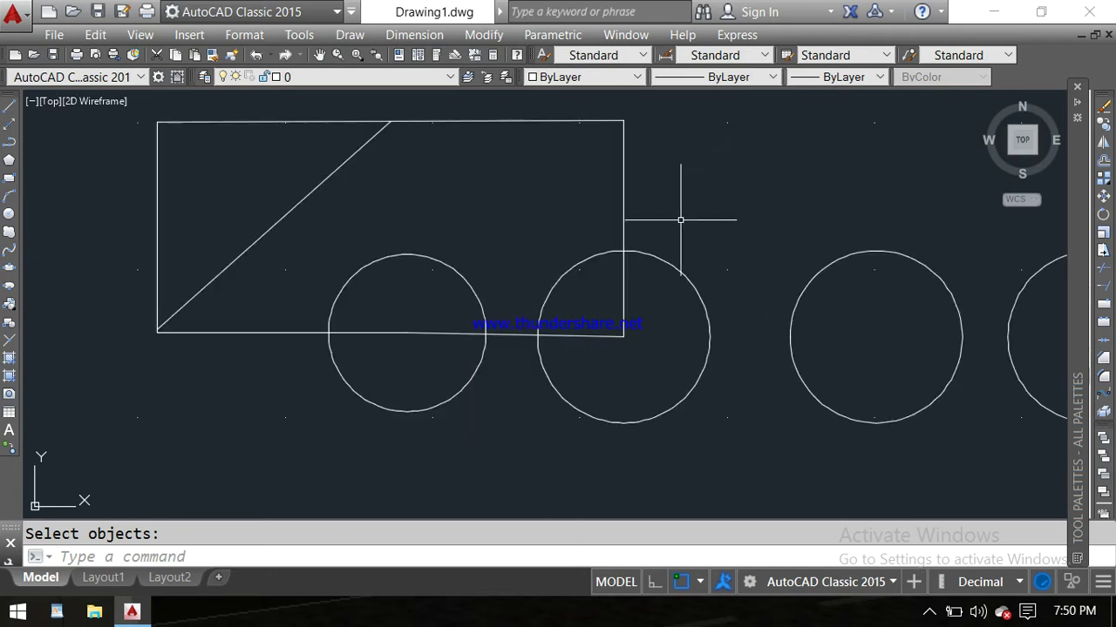
pyautogui.click(674, 268)
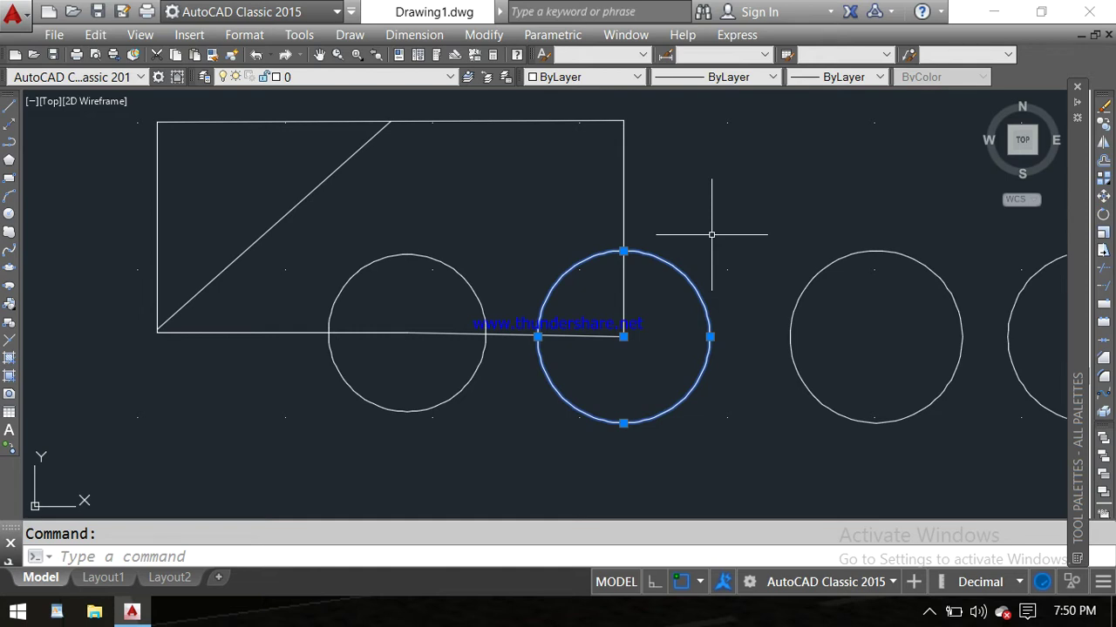
pyautogui.press('Delete')
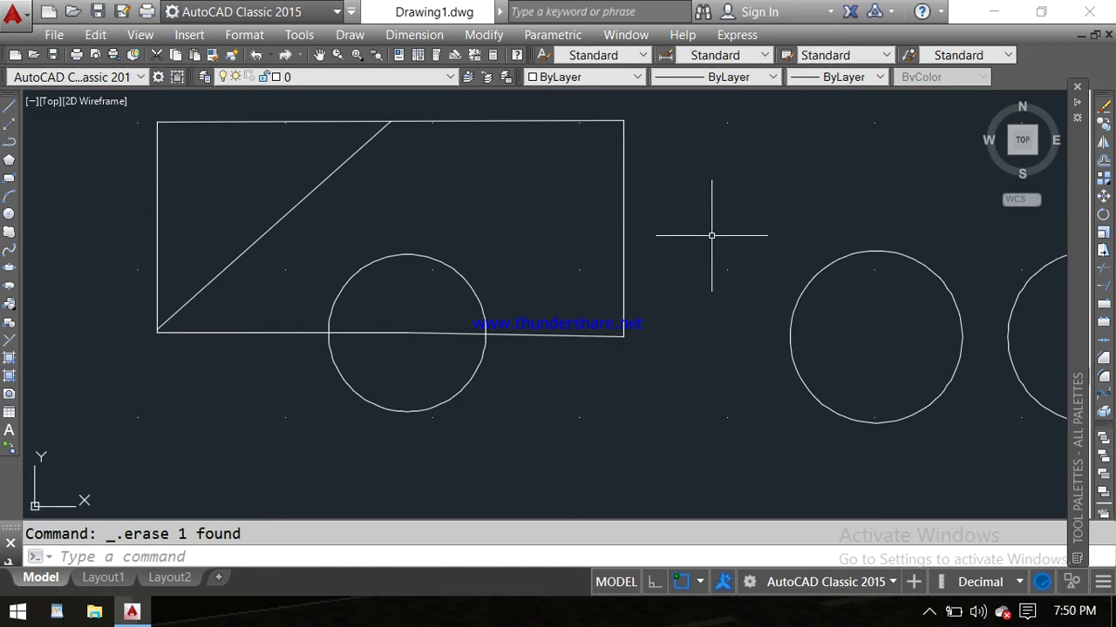
pyautogui.hotkey('ctrl', 'z')
pyautogui.hotkey('ctrl', 'z')
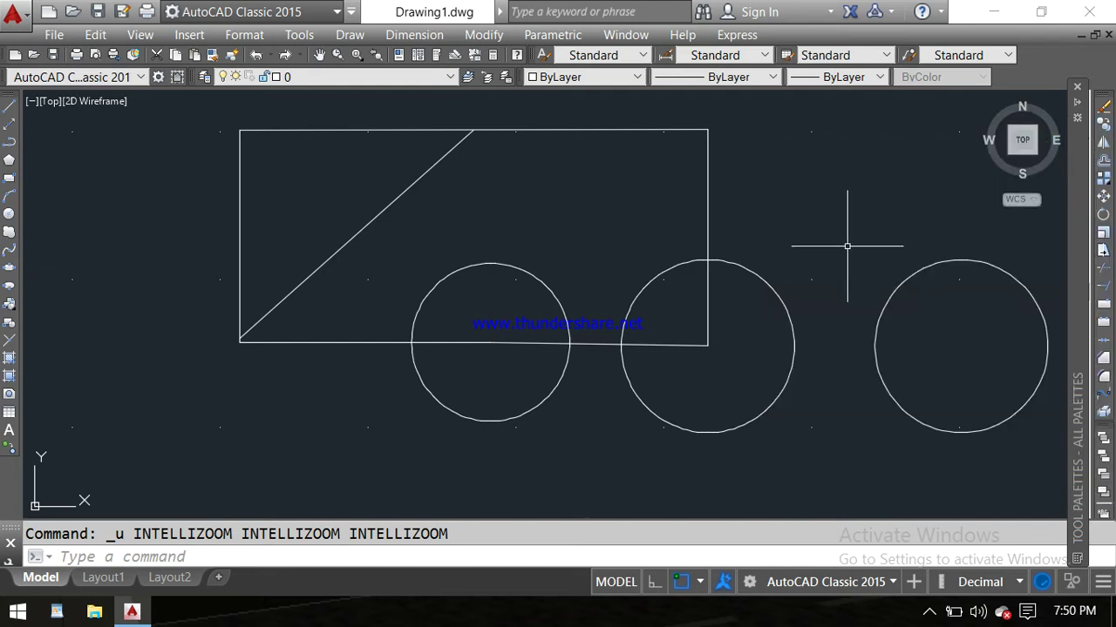
# Step: Copy the lower-right circle to the rectangle's top-right, top-left and bottom-left corners
pyautogui.click(1105, 123)
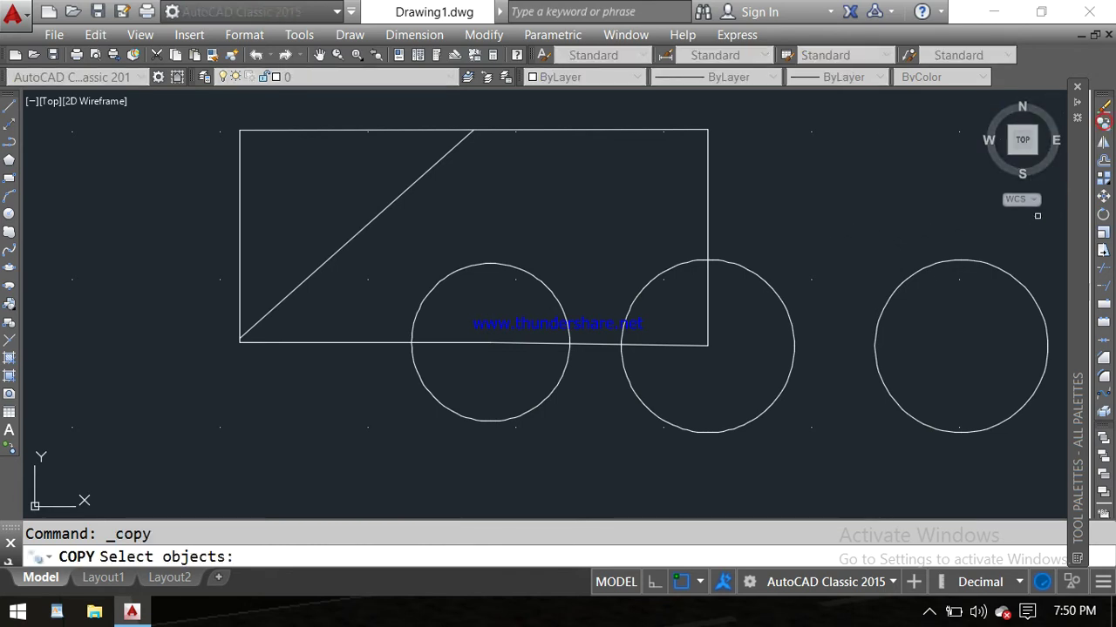
pyautogui.click(779, 294)
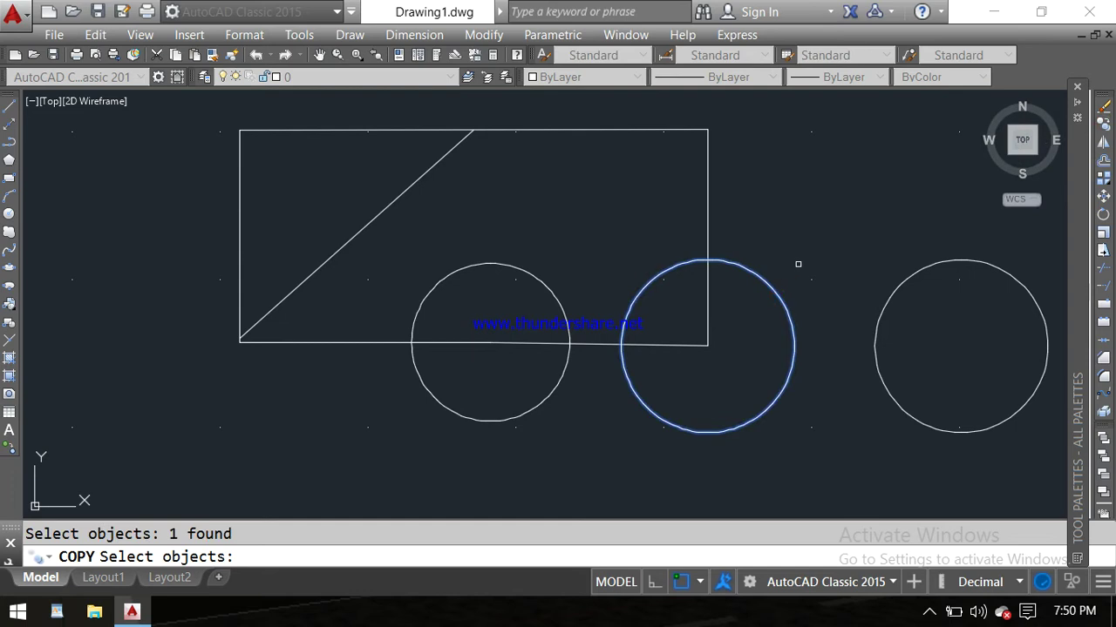
pyautogui.press('Return')
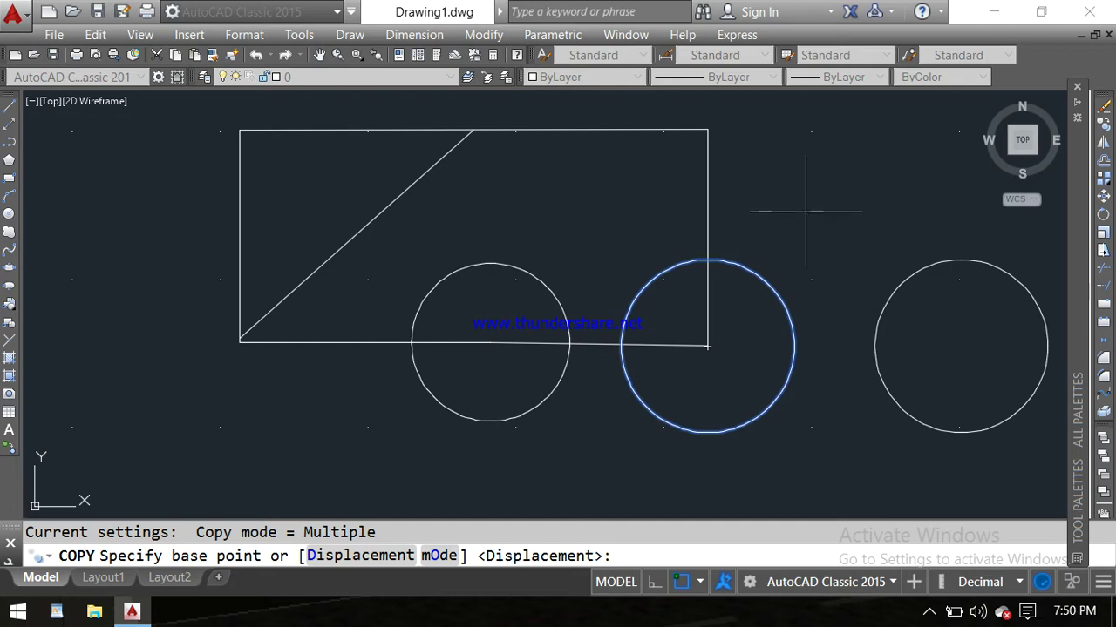
pyautogui.click(708, 346)
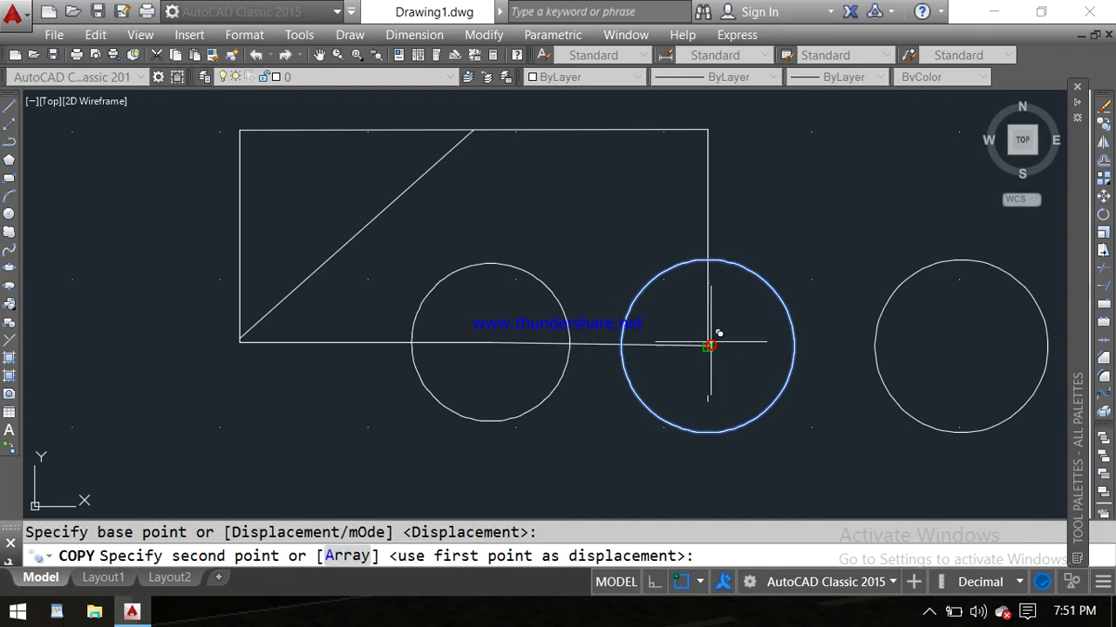
pyautogui.click(707, 130)
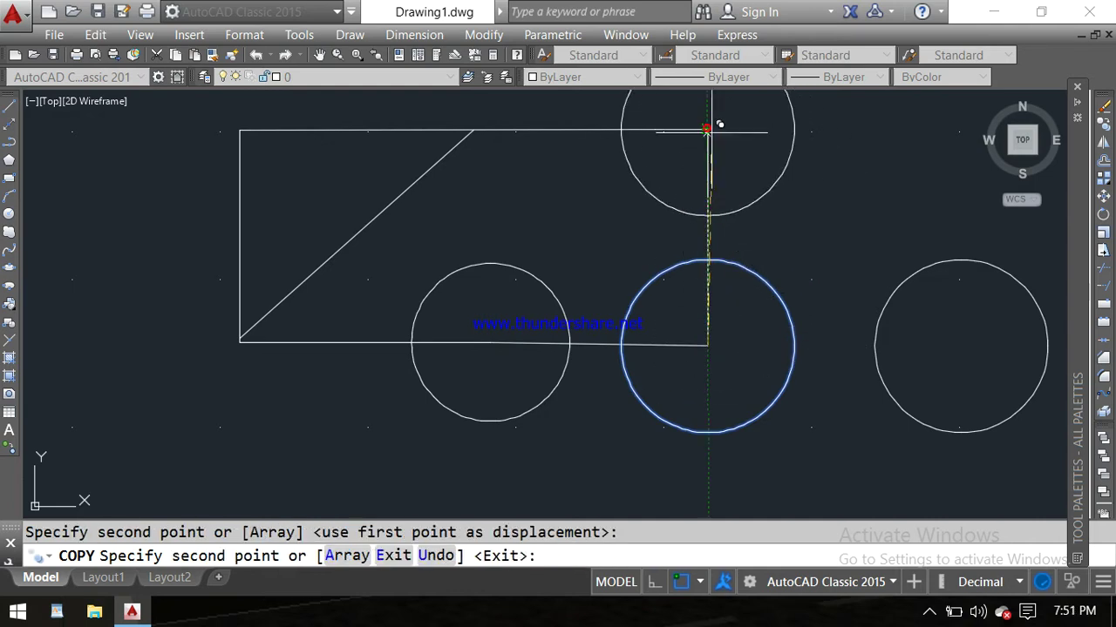
pyautogui.click(240, 129)
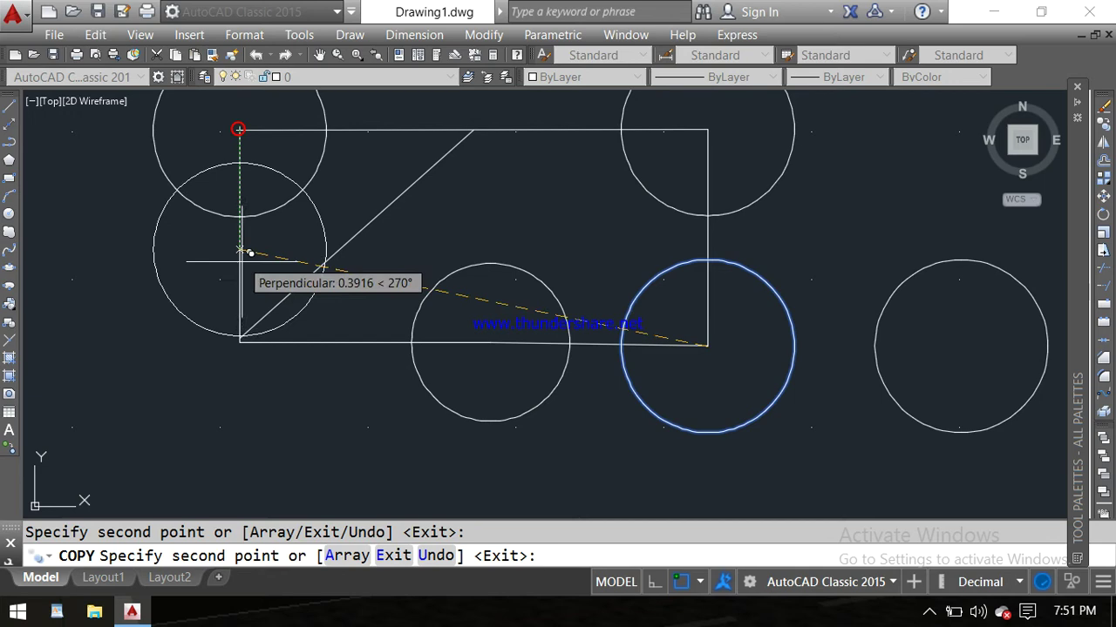
pyautogui.click(240, 340)
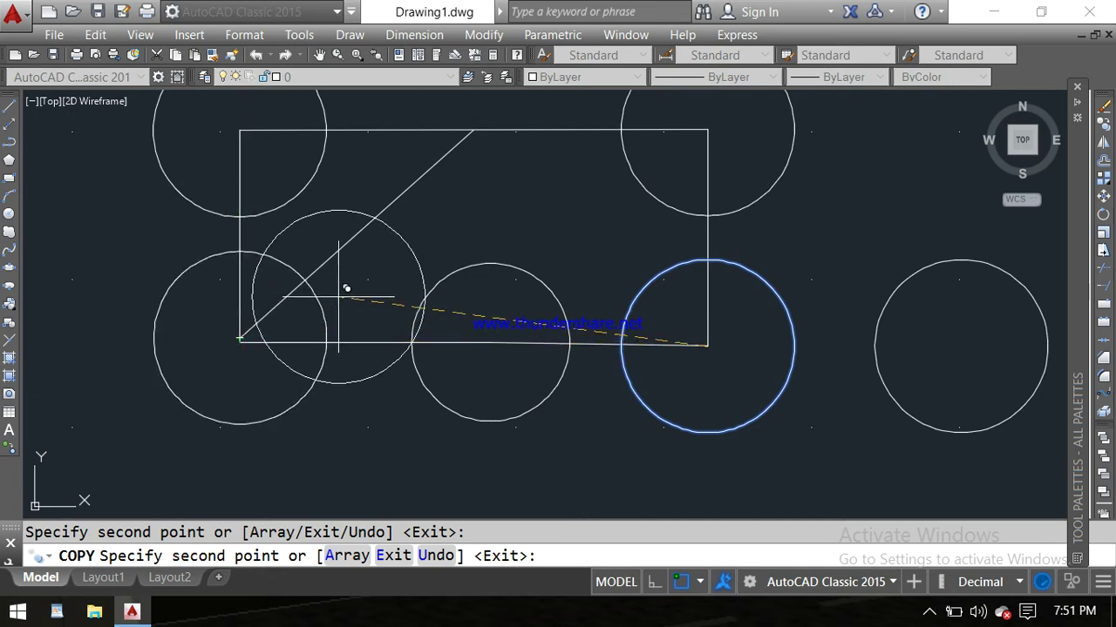
pyautogui.scroll(-3, 348, 288)
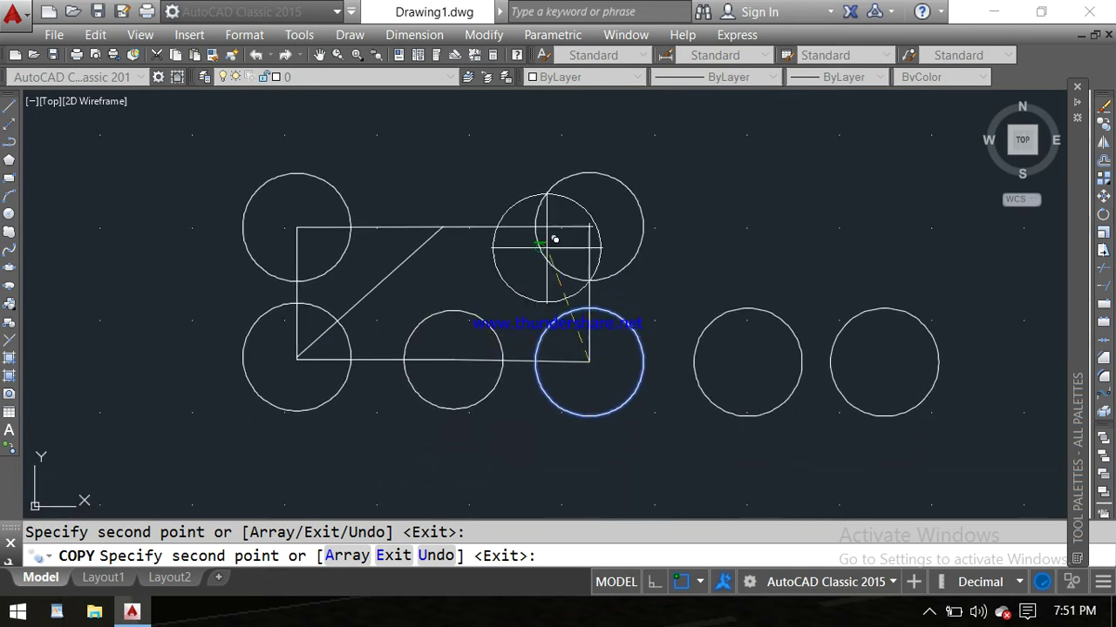
pyautogui.press('Escape')
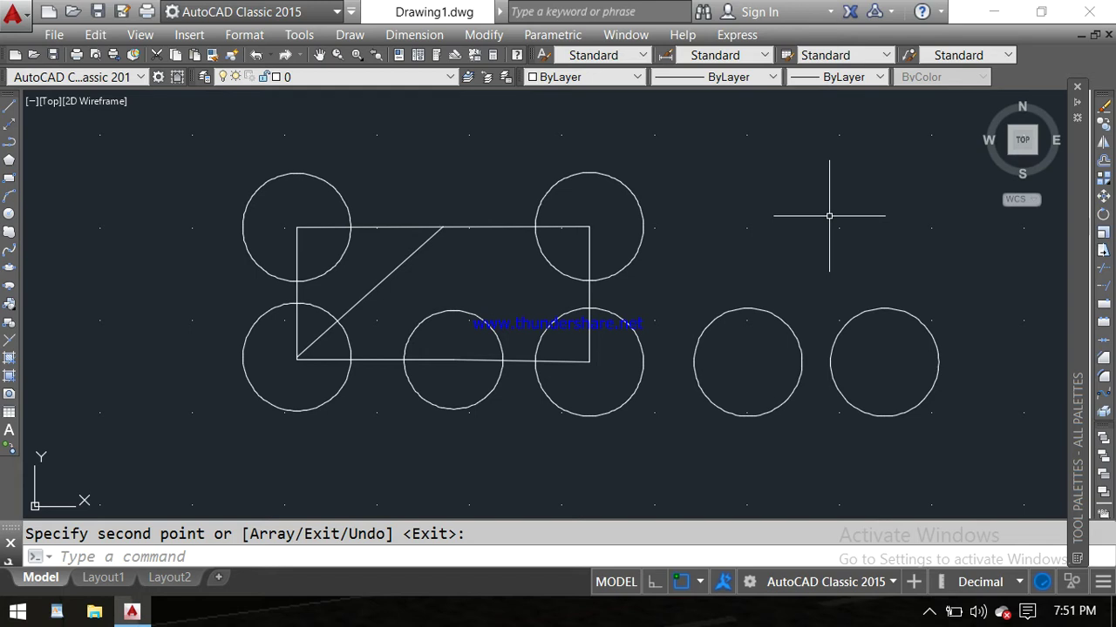
# Step: Copy the upper-right corner circle (CO) to two spots above-right of the rectangle
pyautogui.write('cc')
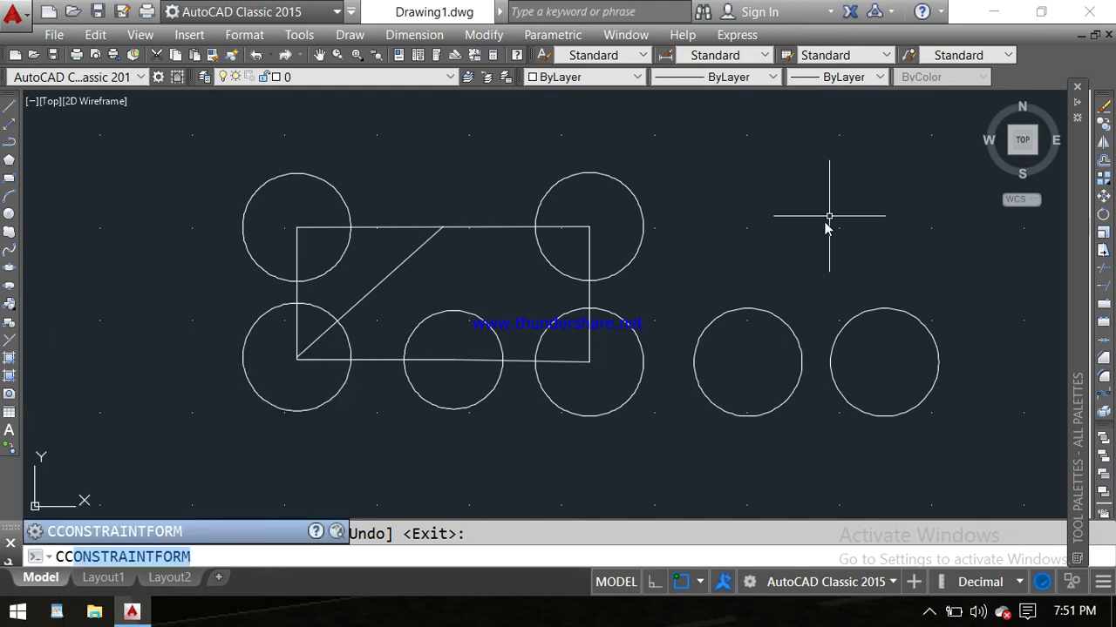
pyautogui.press('BackSpace')
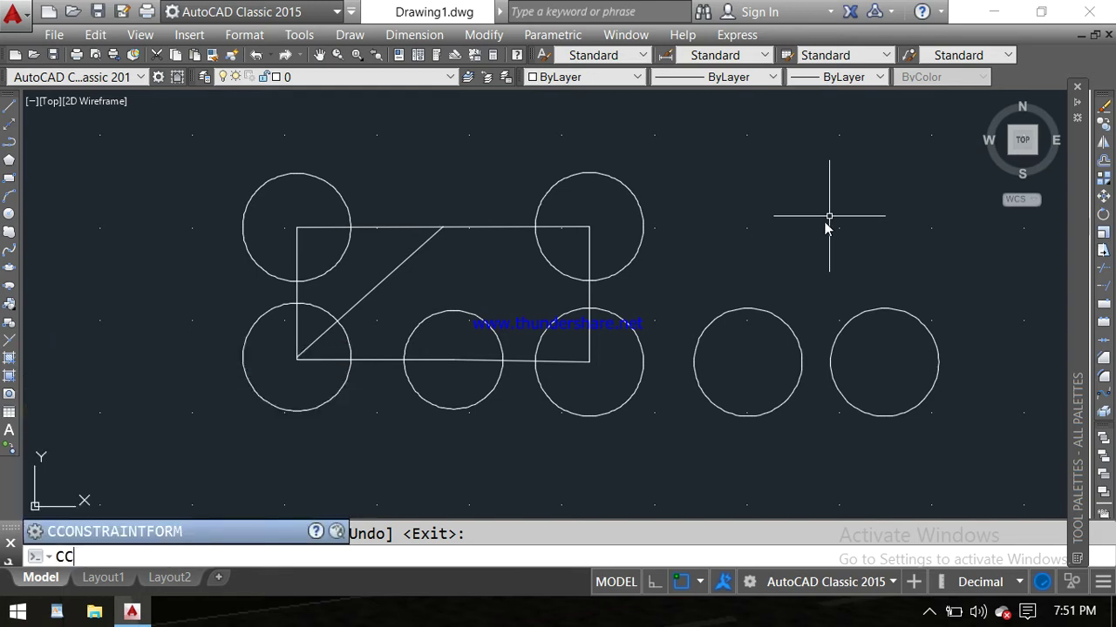
pyautogui.press('BackSpace')
pyautogui.write('o')
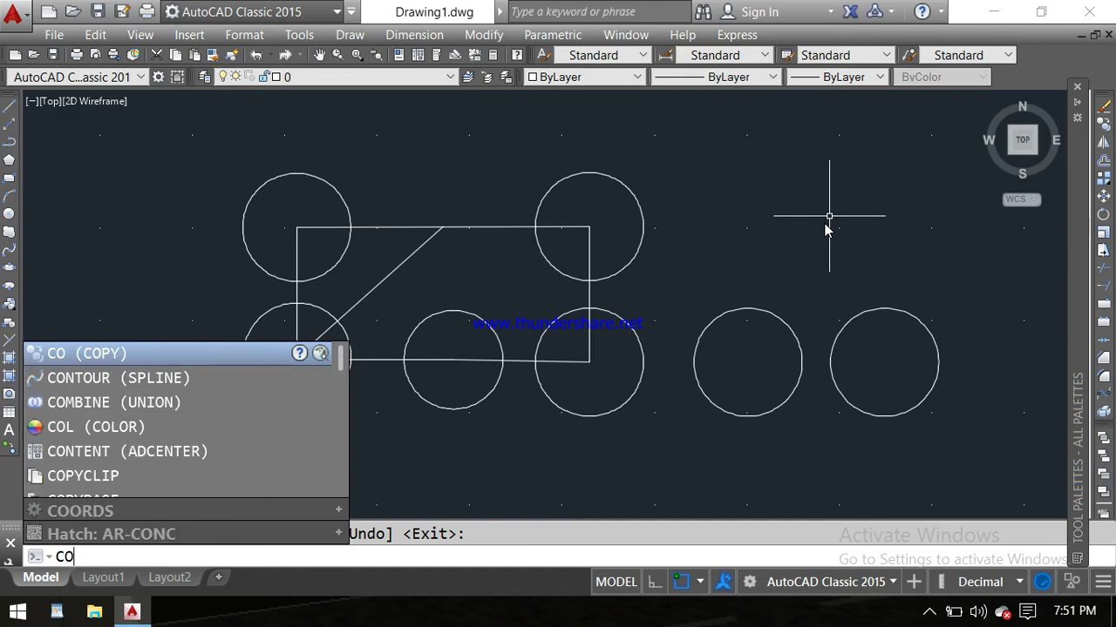
pyautogui.press('Return')
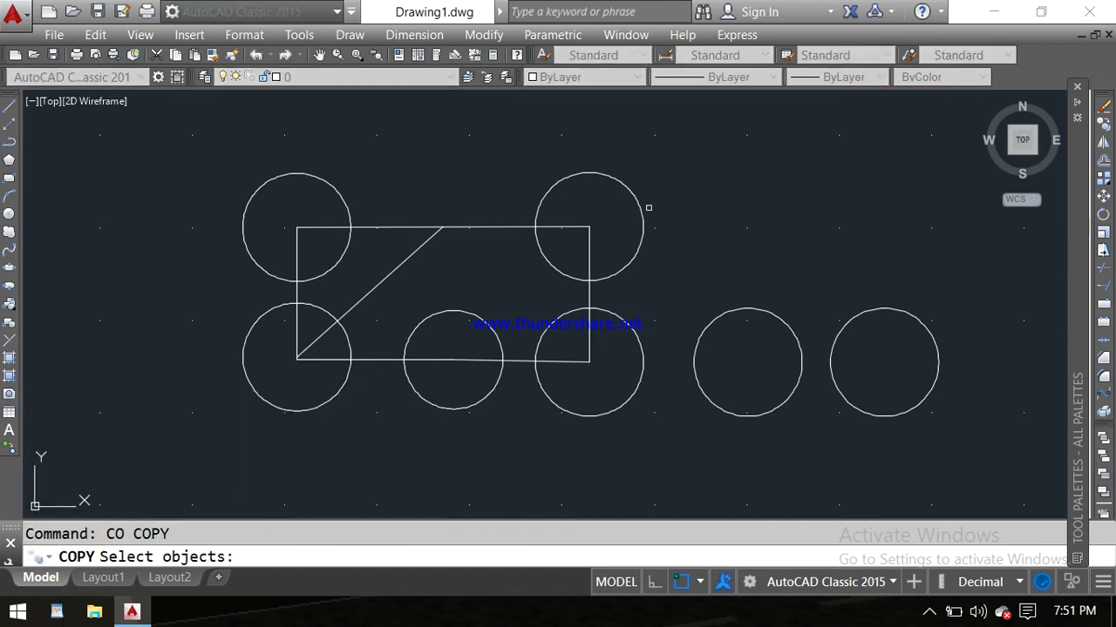
pyautogui.click(643, 219)
pyautogui.press('Return')
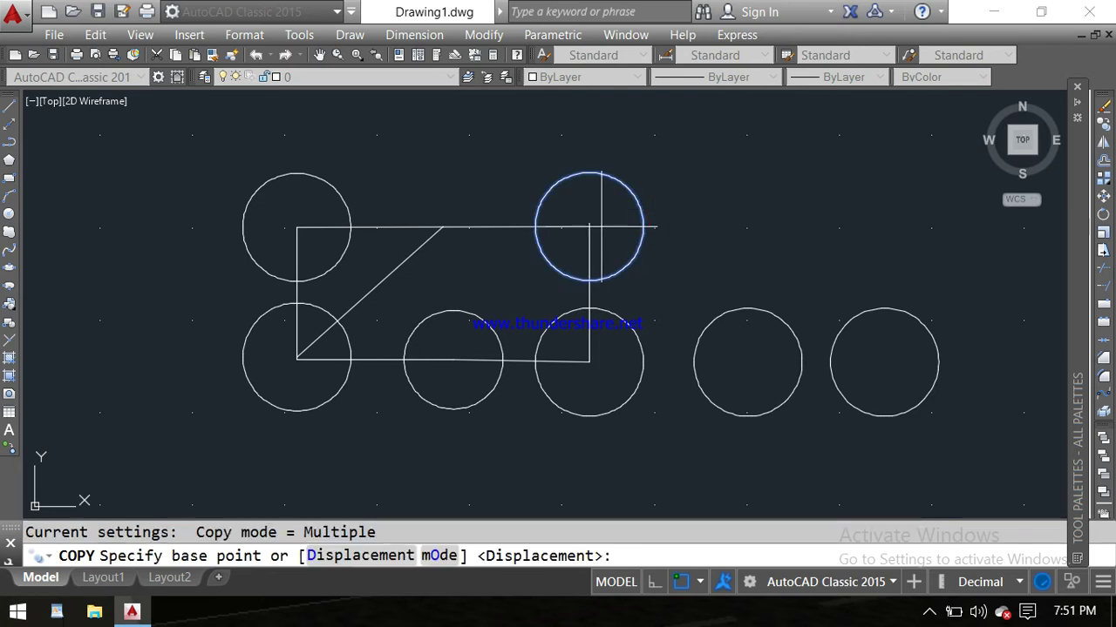
pyautogui.click(589, 227)
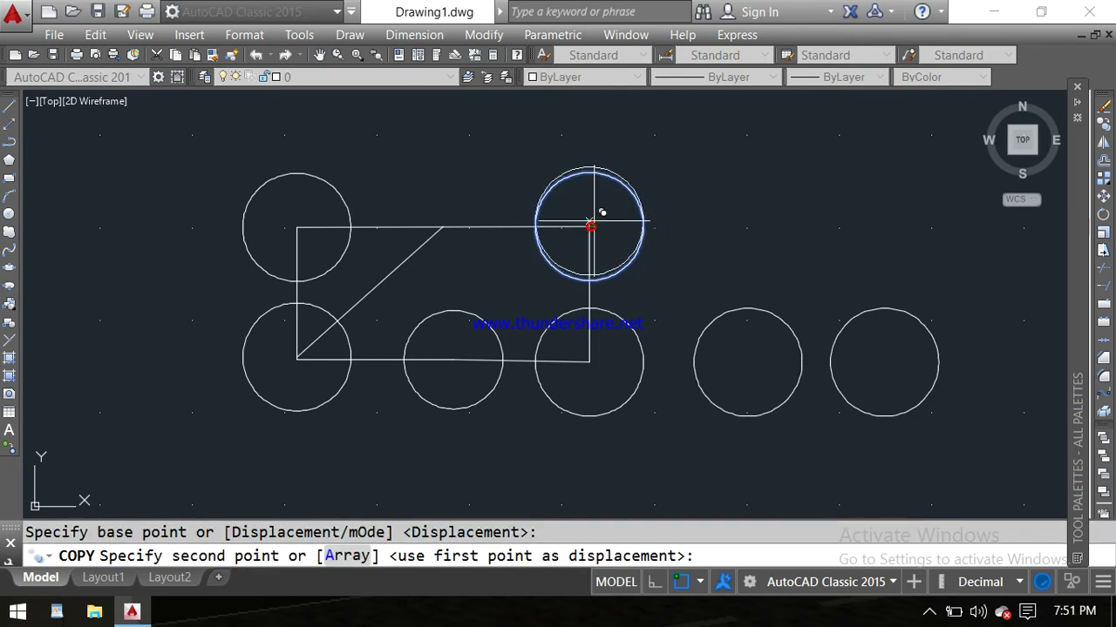
pyautogui.click(743, 186)
pyautogui.click(871, 175)
# Step: Place two more circle copies to the right and top right, then dismiss the autosave error
pyautogui.moveTo(877, 157); pyautogui.dragTo(877, 257, button='middle')
pyautogui.click(583, 164)
pyautogui.click(817, 129)
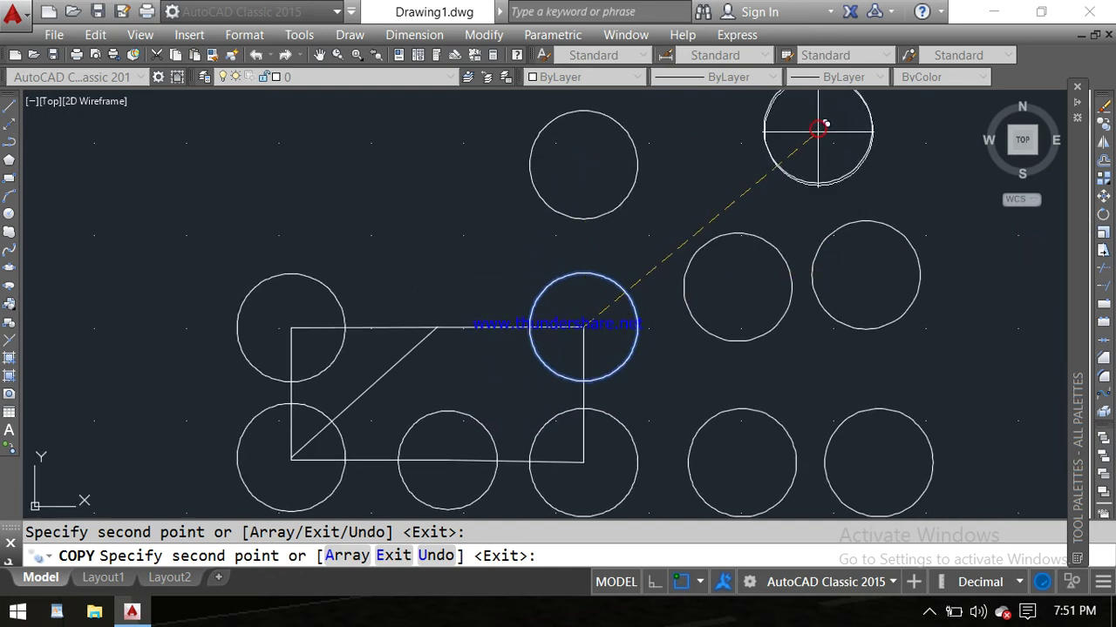
pyautogui.press('Escape')
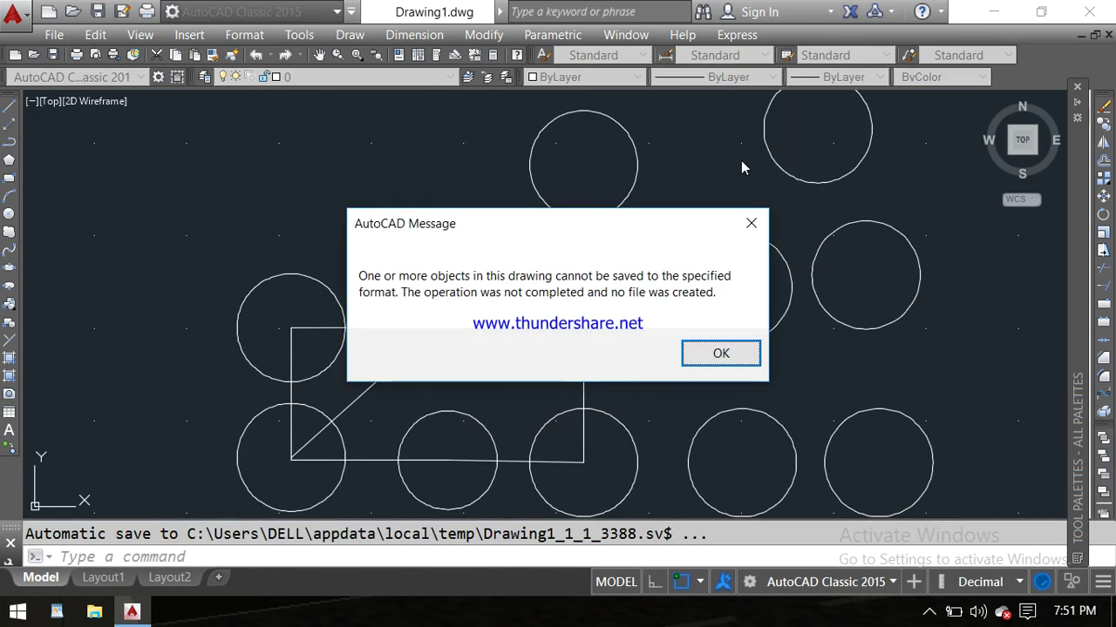
pyautogui.click(751, 224)
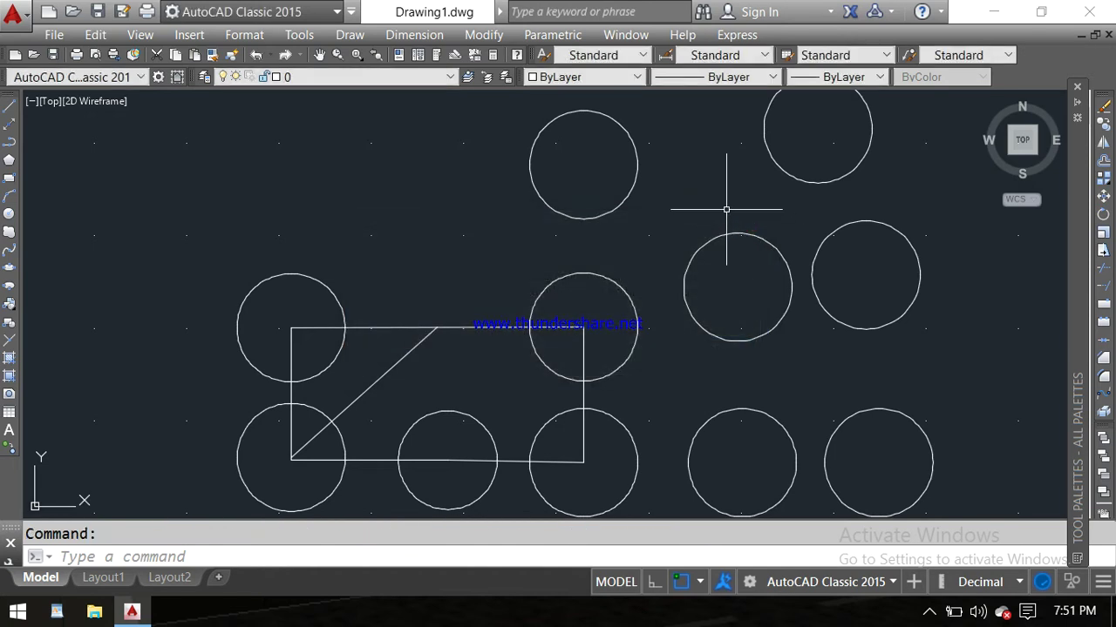
pyautogui.scroll(-2, 726, 209)
# Step: Copy the top stray circle to four places left of the rectangle via Modify > Copy
pyautogui.click(476, 35)
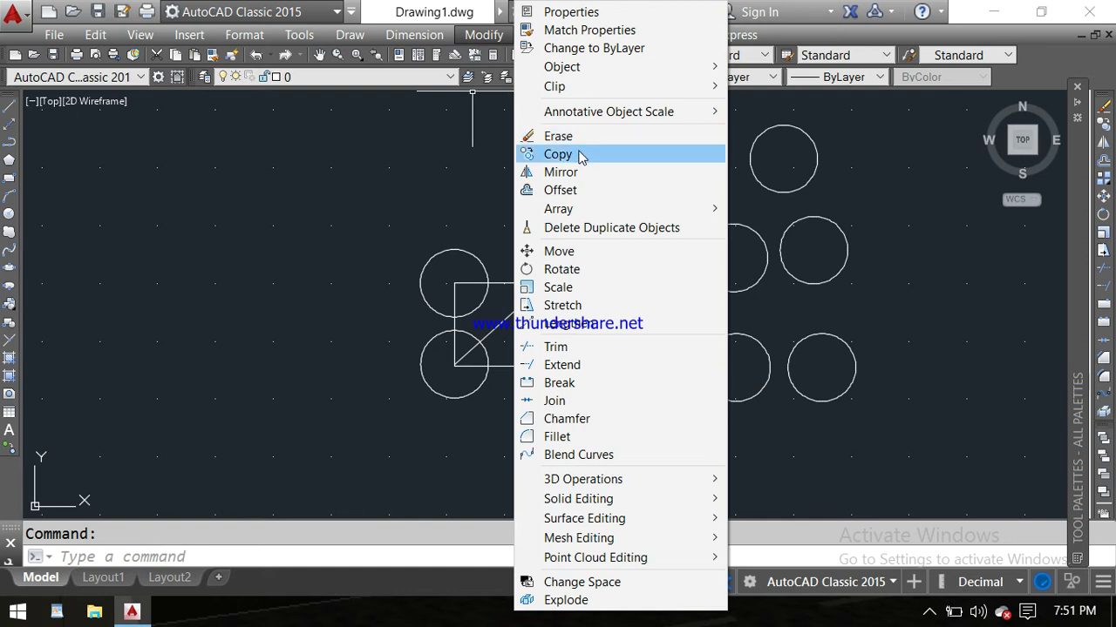
pyautogui.click(578, 153)
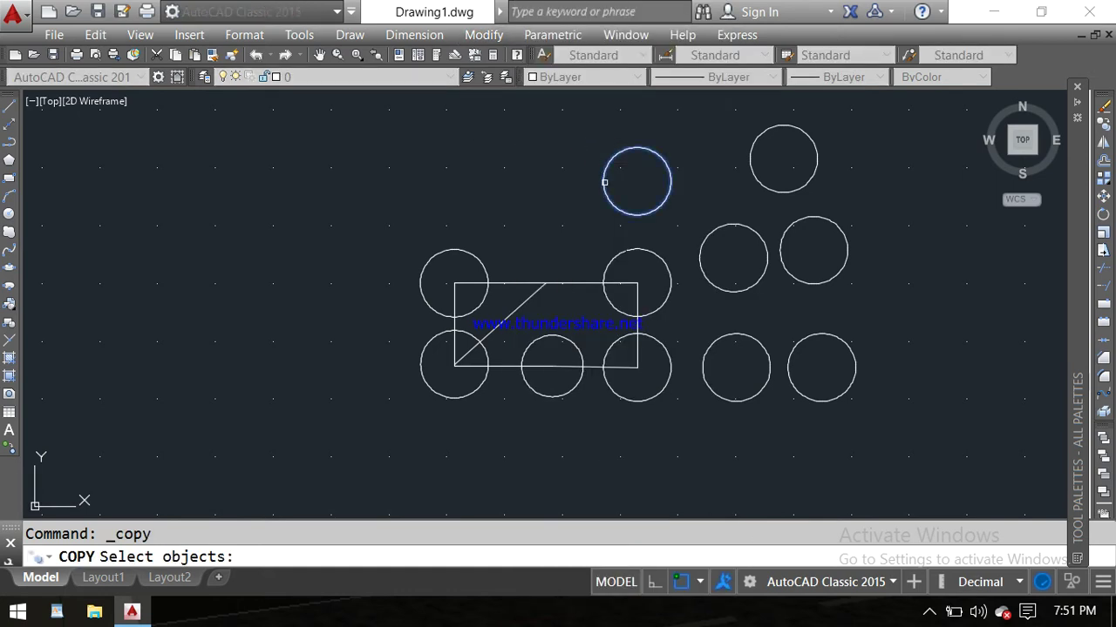
pyautogui.click(604, 183)
pyautogui.press('Return')
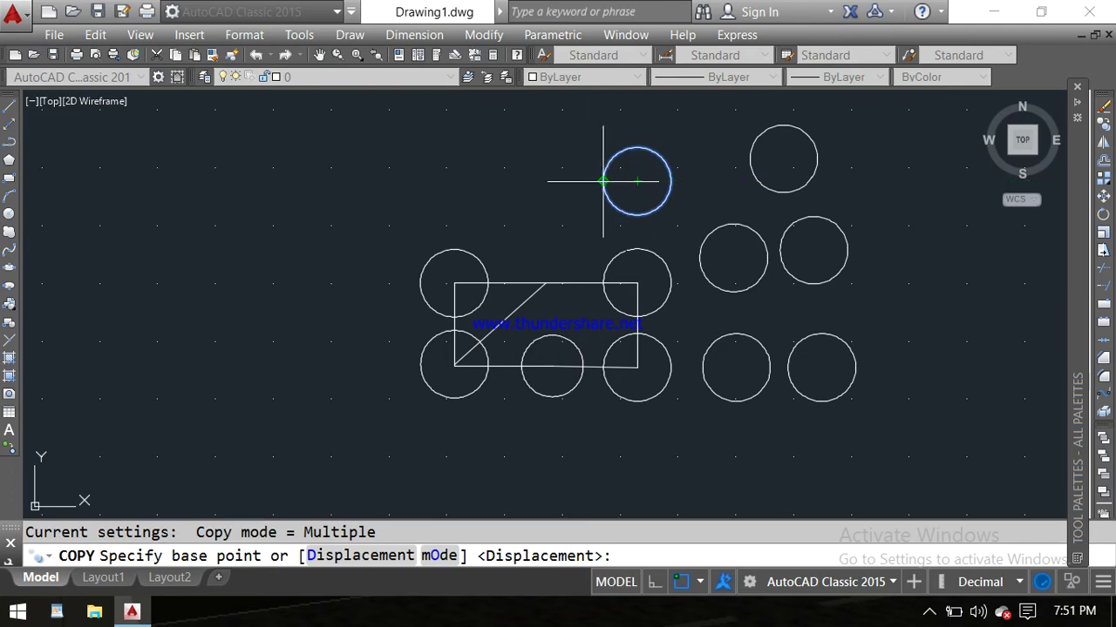
pyautogui.click(602, 182)
pyautogui.click(375, 165)
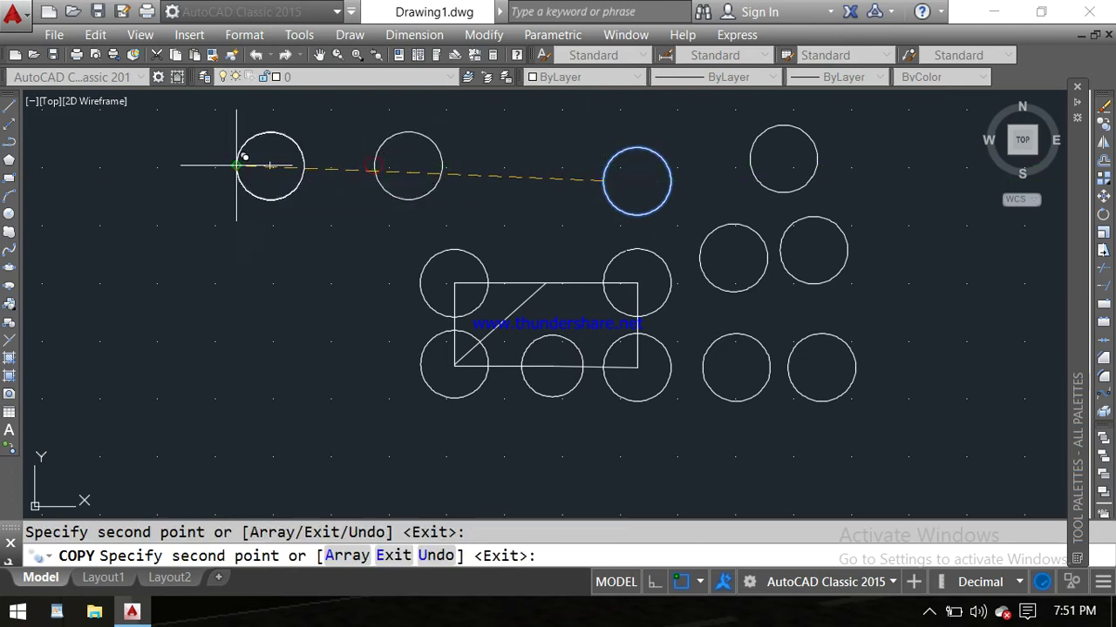
pyautogui.click(236, 165)
pyautogui.click(195, 270)
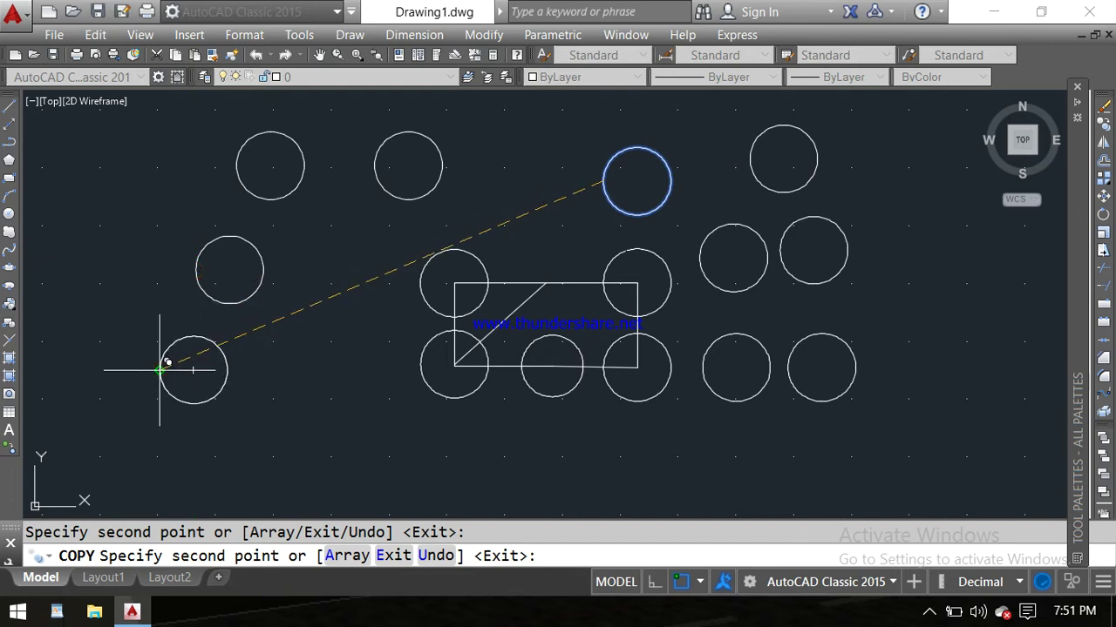
pyautogui.click(159, 371)
pyautogui.press('Escape')
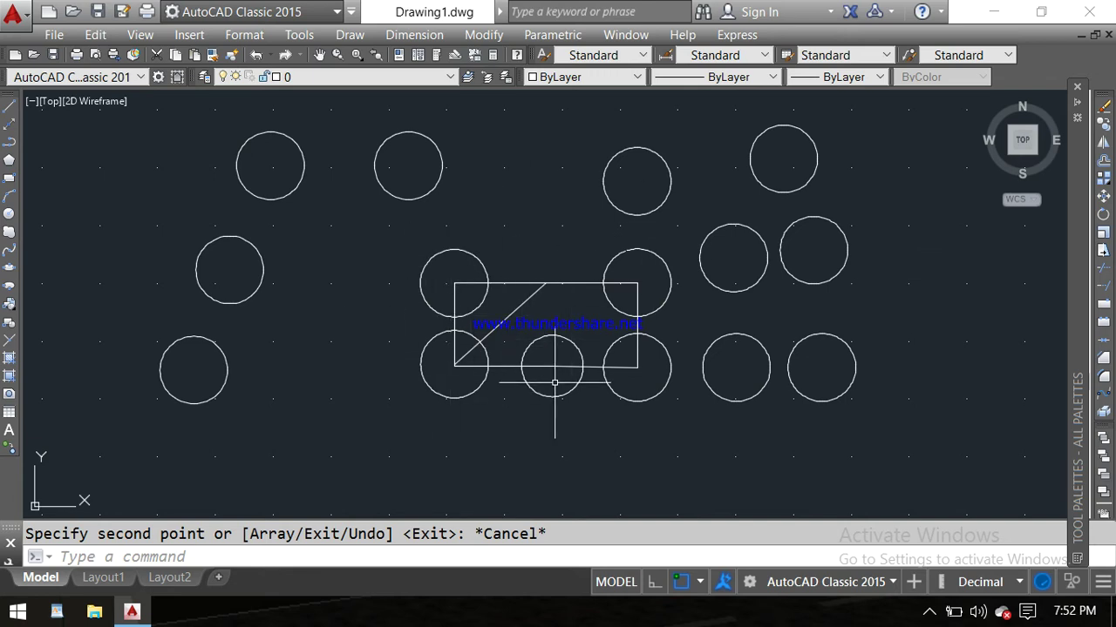
# Step: Window-select and erase the two top-left and two left stray circles
pyautogui.click(451, 134)
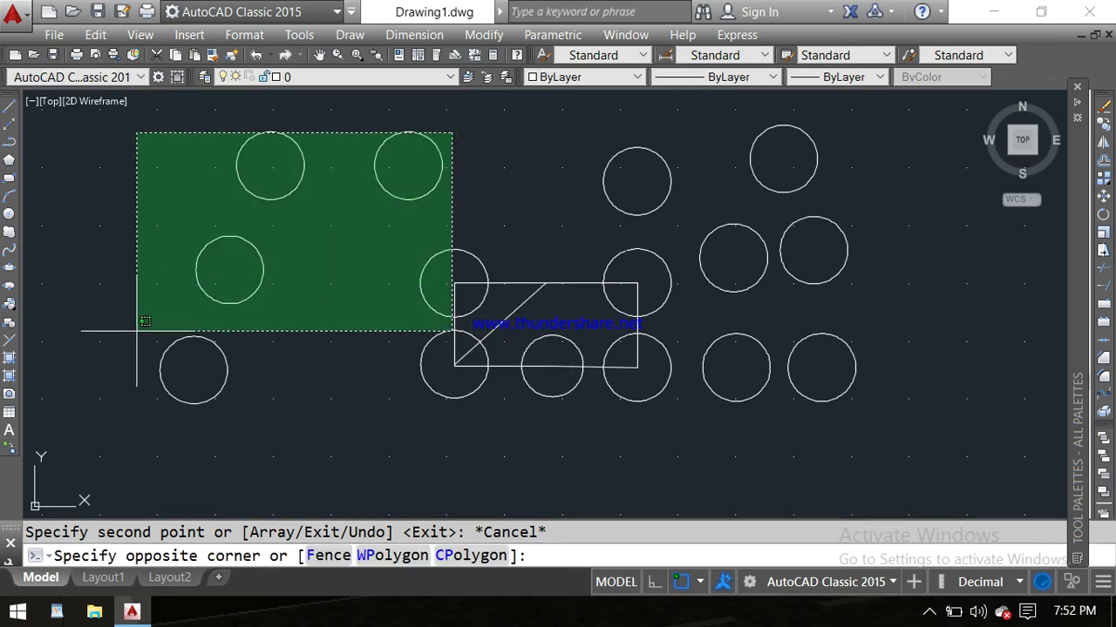
pyautogui.click(243, 205)
pyautogui.moveTo(1028, 122)
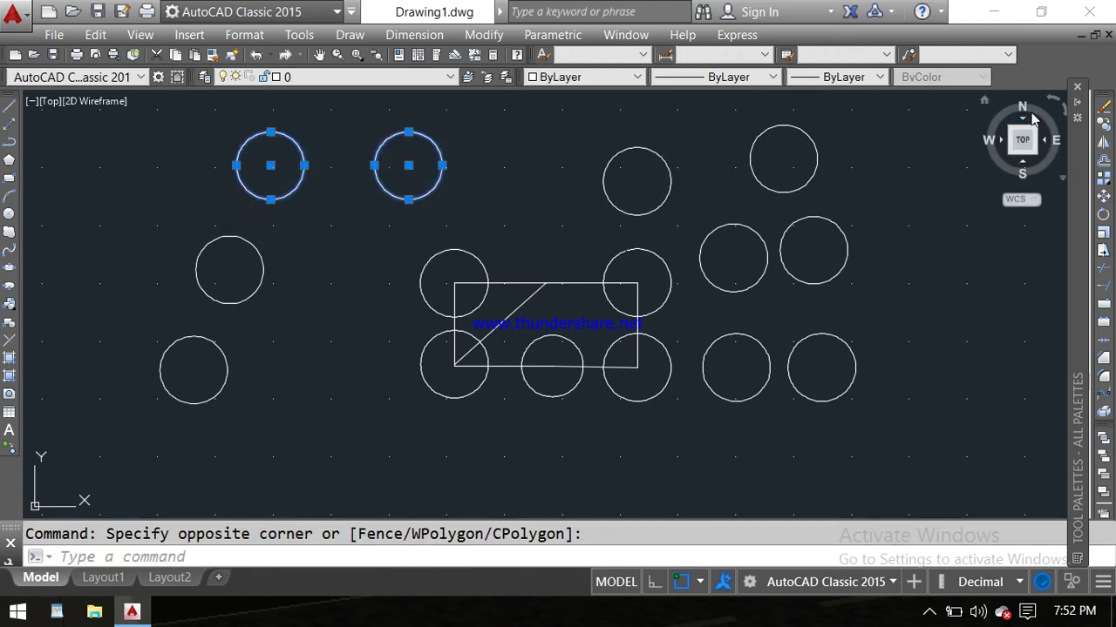
pyautogui.click(1102, 105)
pyautogui.click(294, 200)
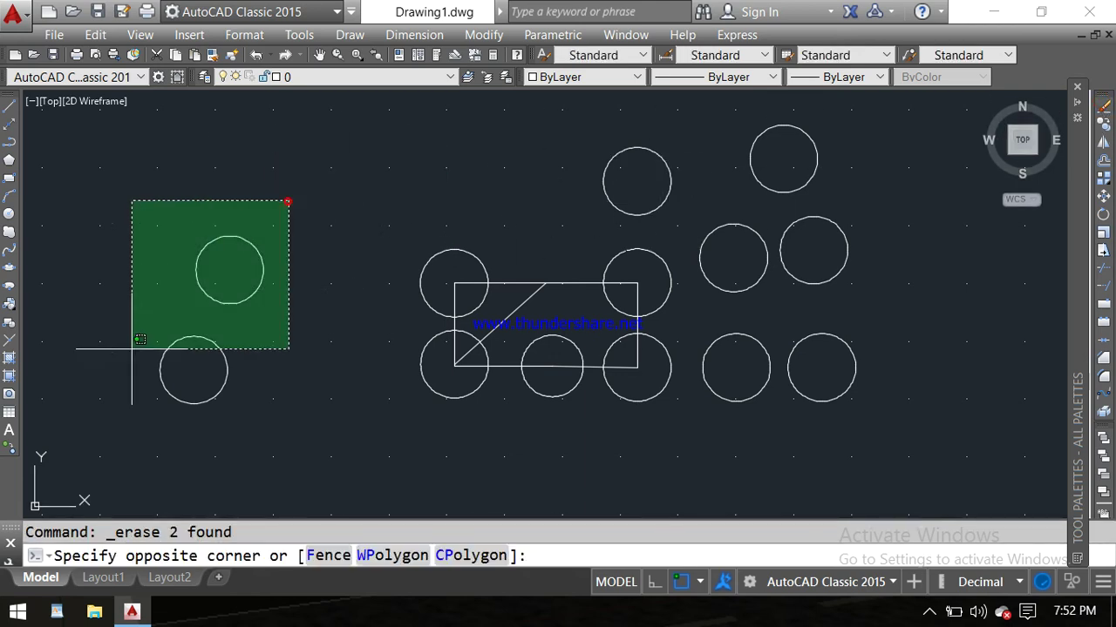
pyautogui.click(122, 435)
pyautogui.click(1101, 106)
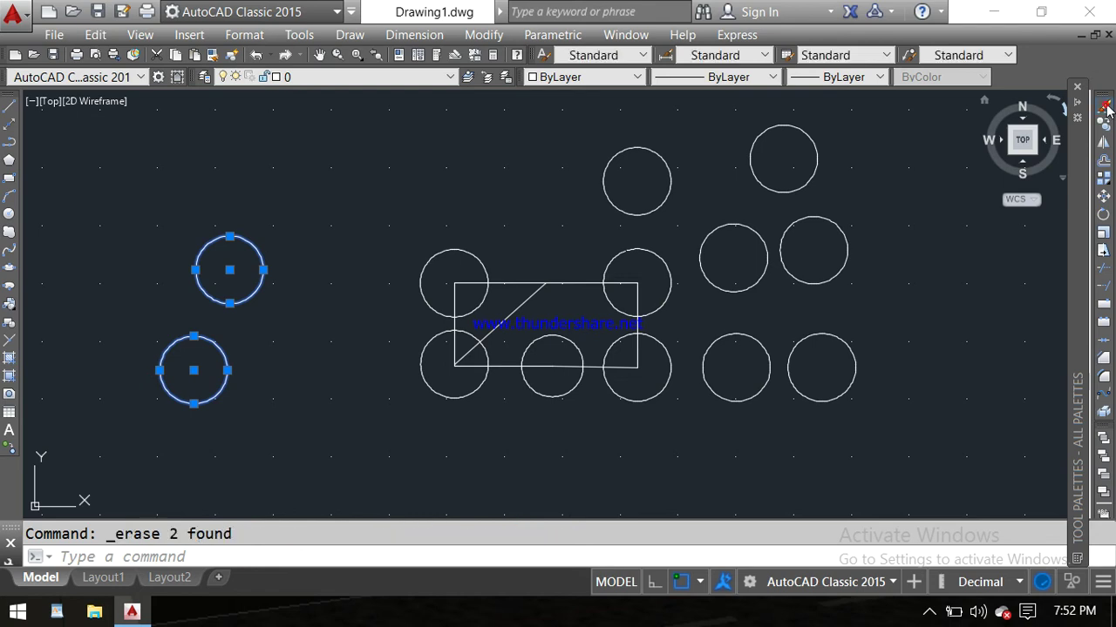
# Step: Select the six stray circles on the right and delete them
pyautogui.click(877, 141)
pyautogui.click(628, 191)
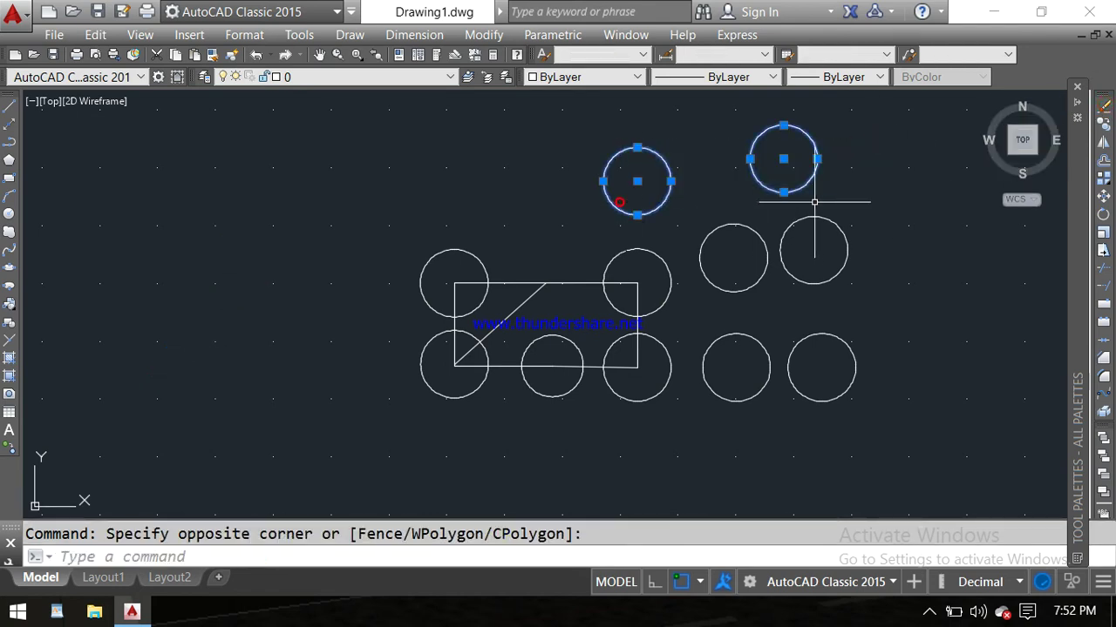
pyautogui.click(849, 200)
pyautogui.click(723, 423)
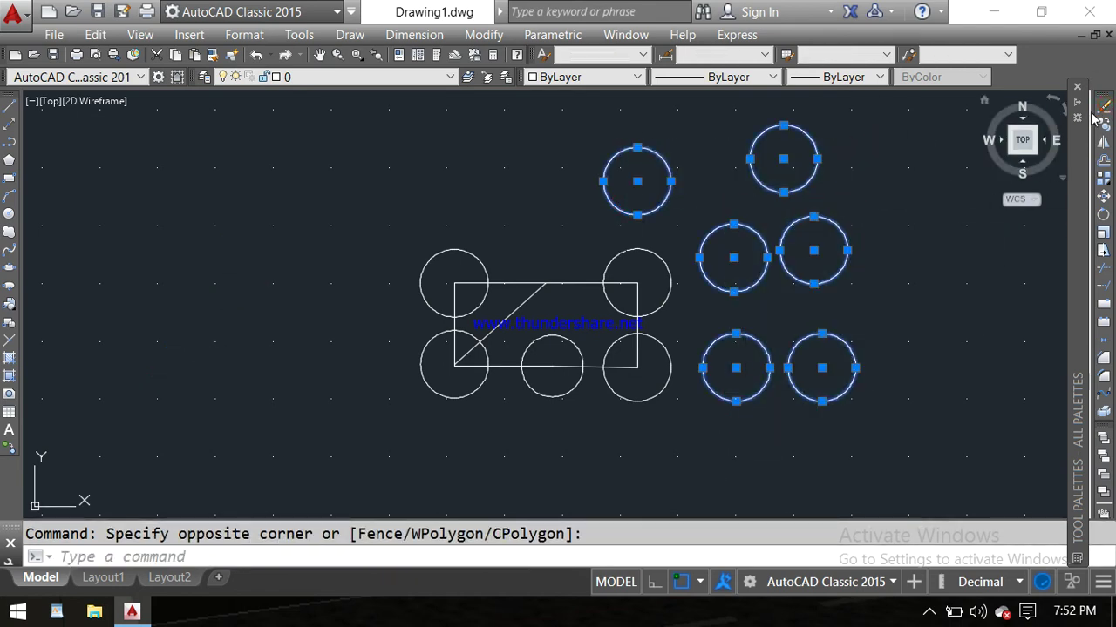
pyautogui.press('Delete')
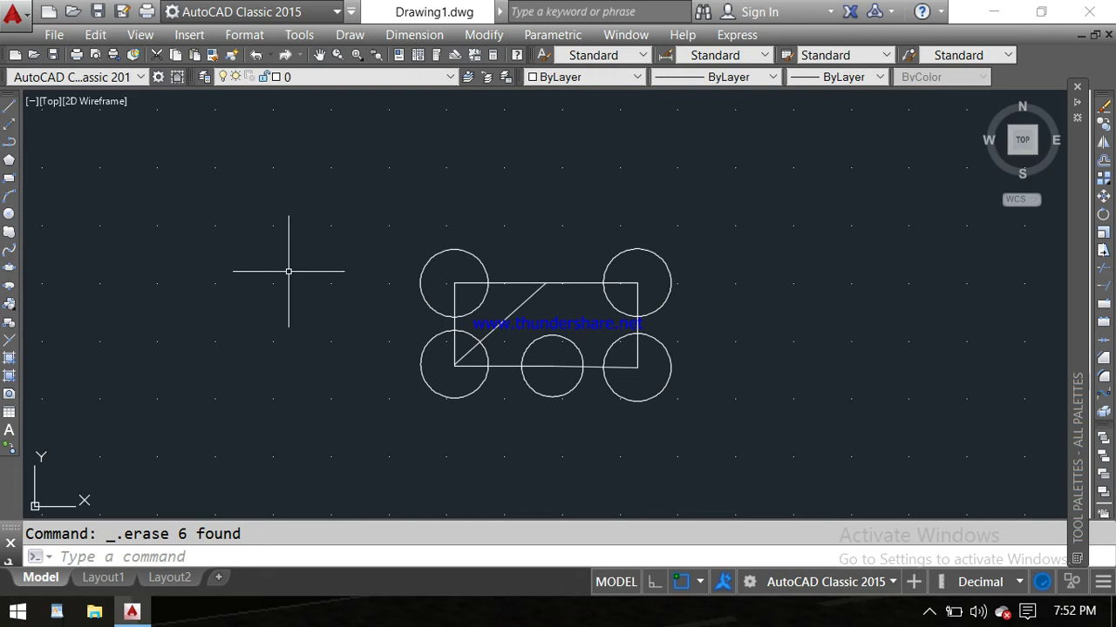
# Step: Mirror the rectangle, diagonal and five circles across a vertical Ortho line, keeping the original
pyautogui.click(1103, 144)
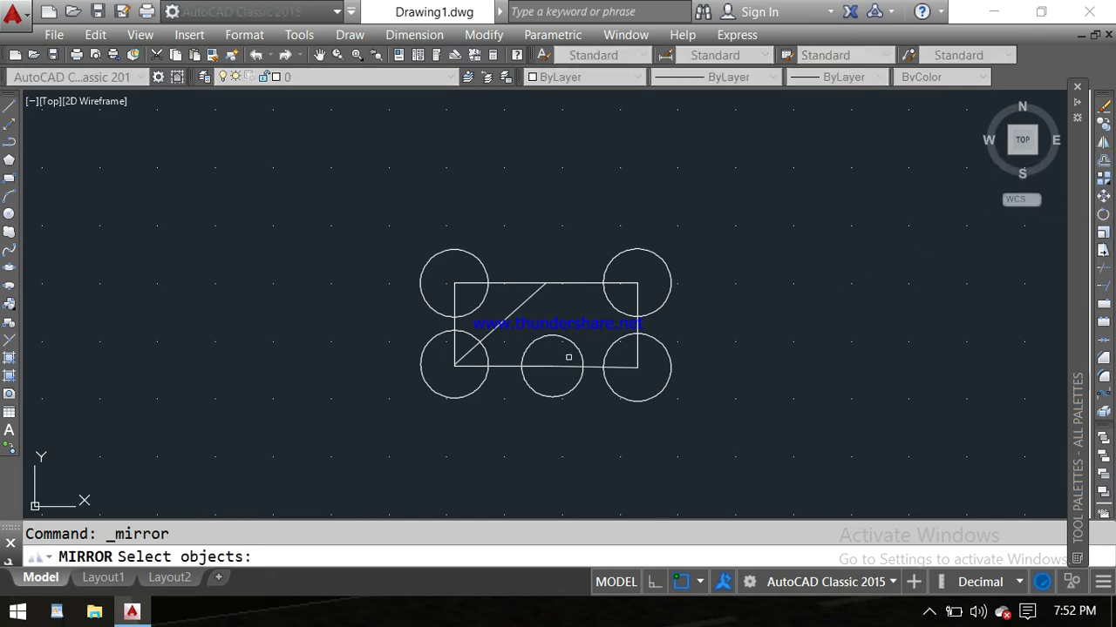
pyautogui.click(784, 190)
pyautogui.click(385, 437)
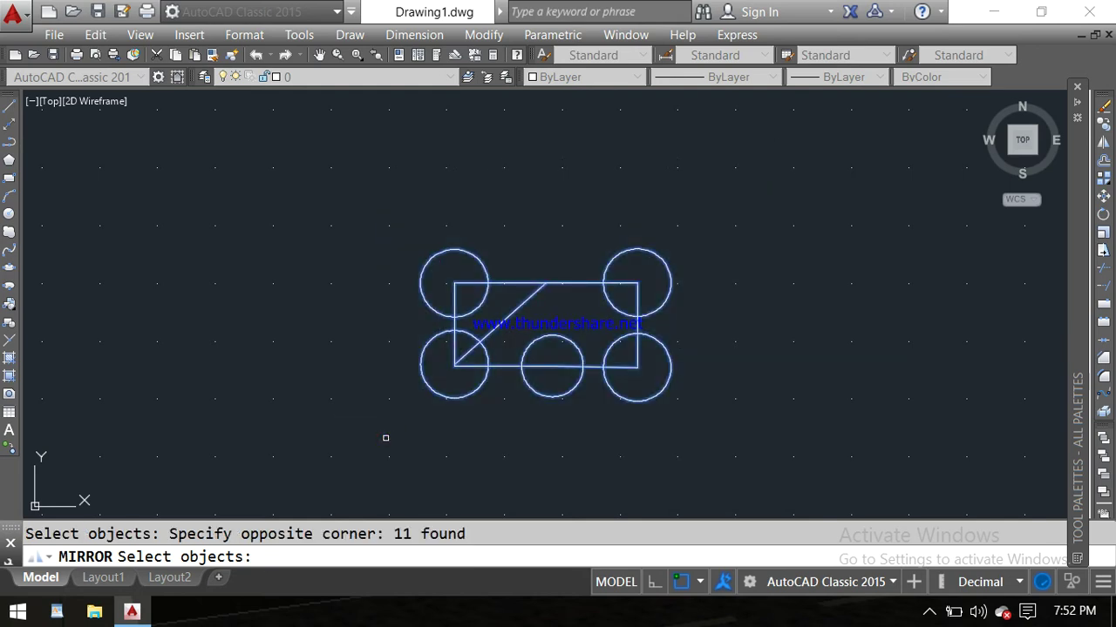
pyautogui.press('Return')
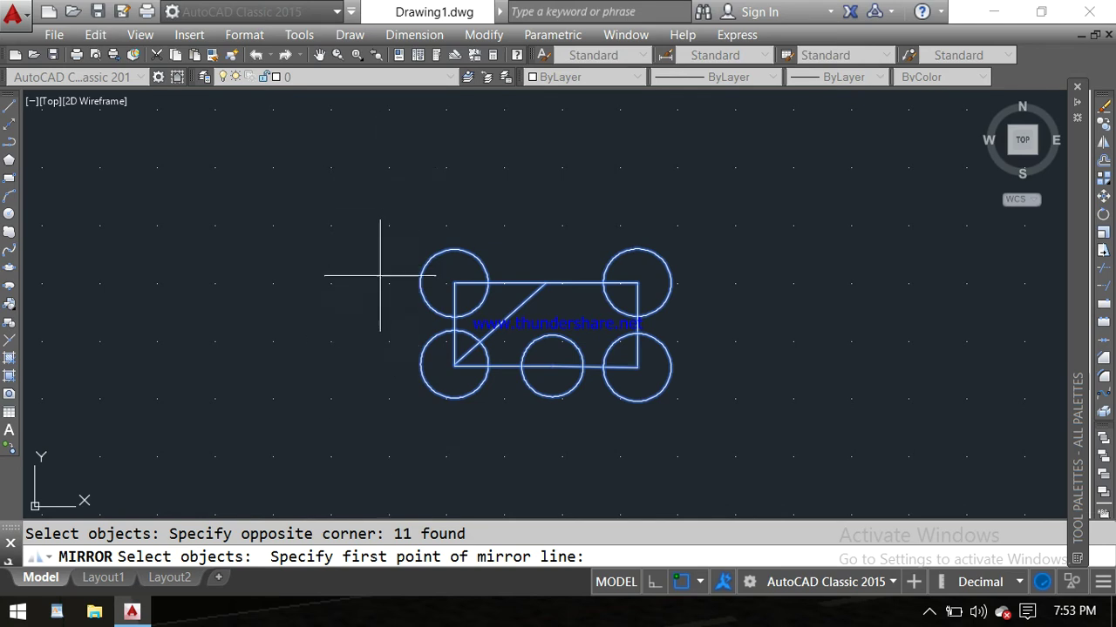
pyautogui.click(389, 195)
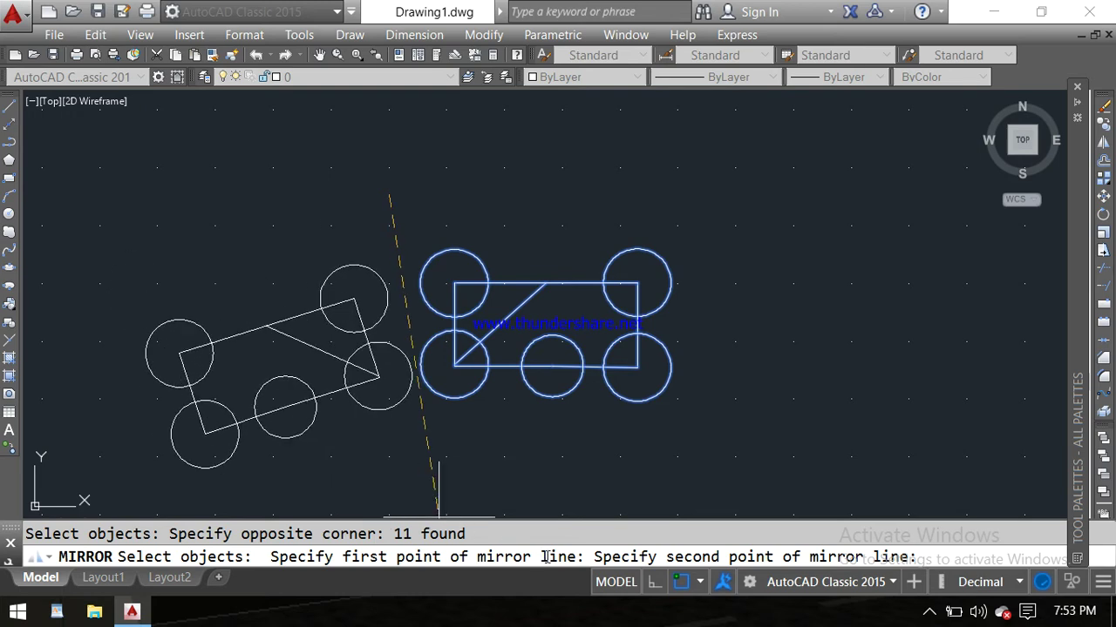
pyautogui.click(656, 585)
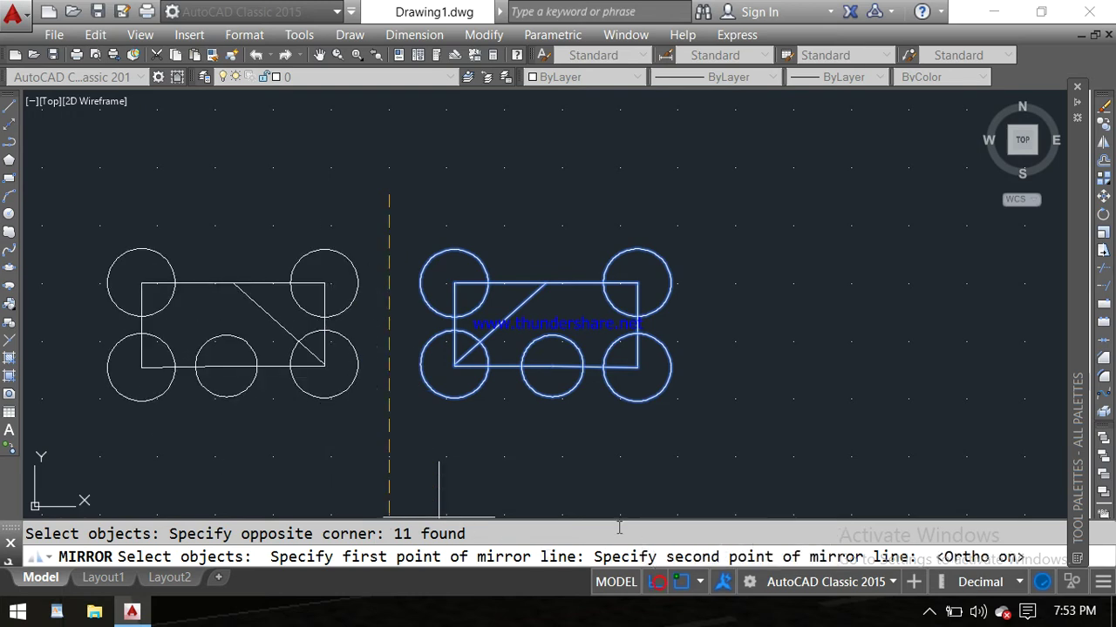
pyautogui.click(387, 452)
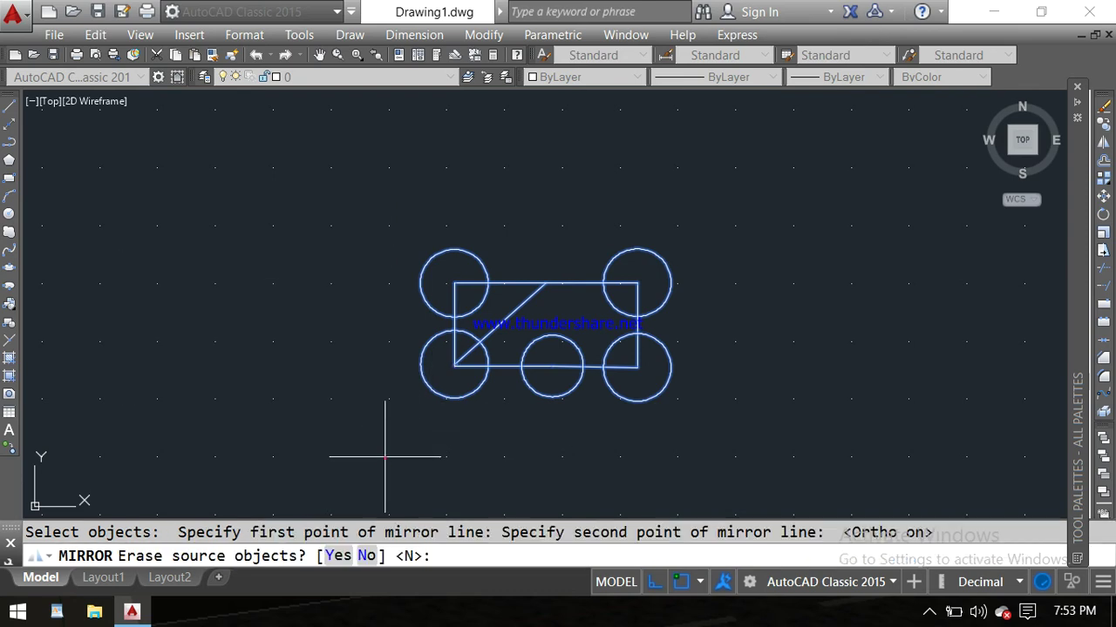
pyautogui.press('Return')
pyautogui.write('CO')
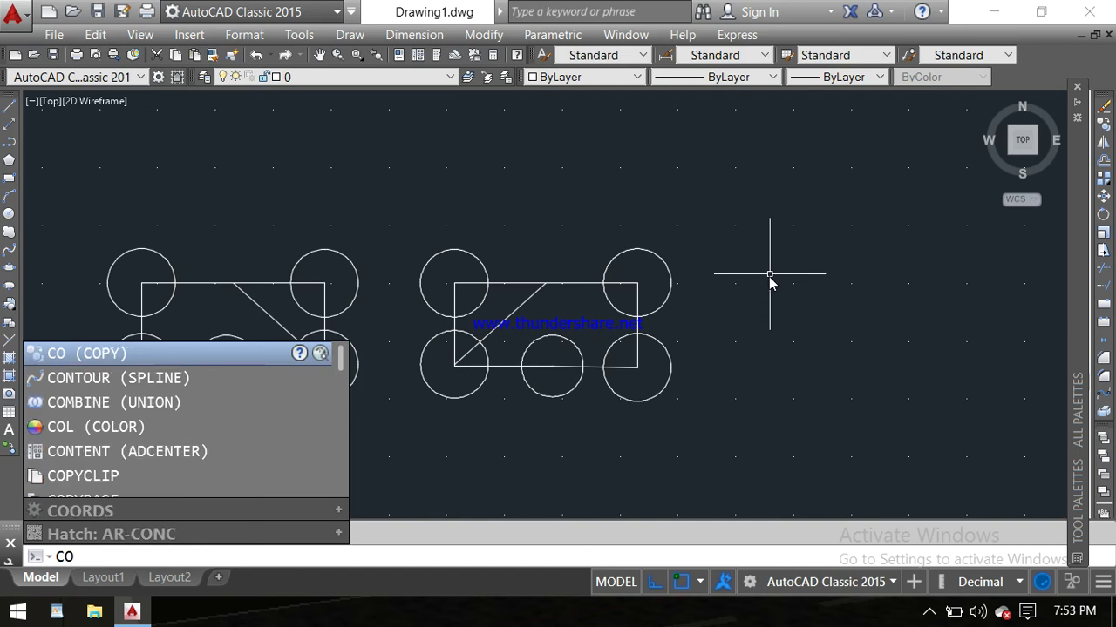
# Step: Copy the middle group's 11 objects to the right, based on the rectangle's lower-left corner
pyautogui.press('Return')
pyautogui.click(761, 230)
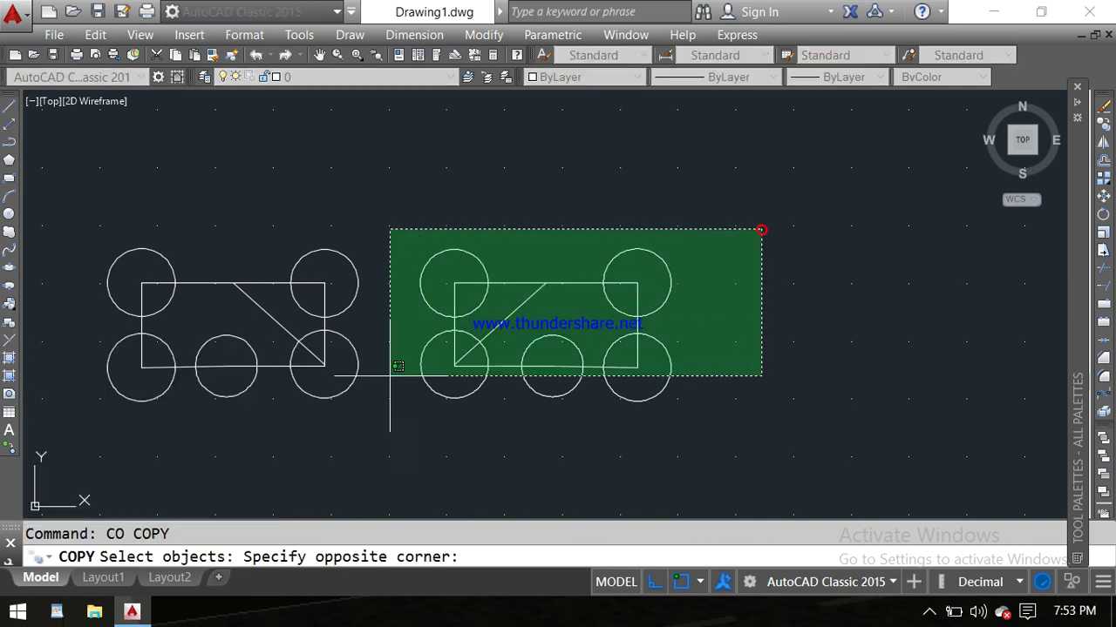
pyautogui.click(407, 436)
pyautogui.press('Return')
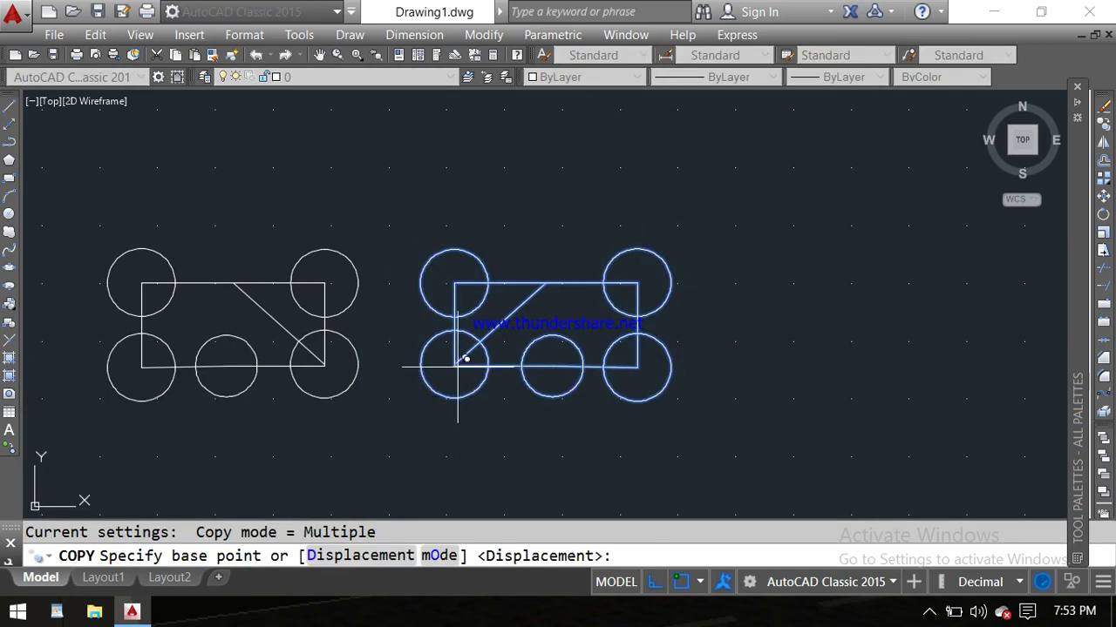
pyautogui.click(456, 366)
pyautogui.click(757, 366)
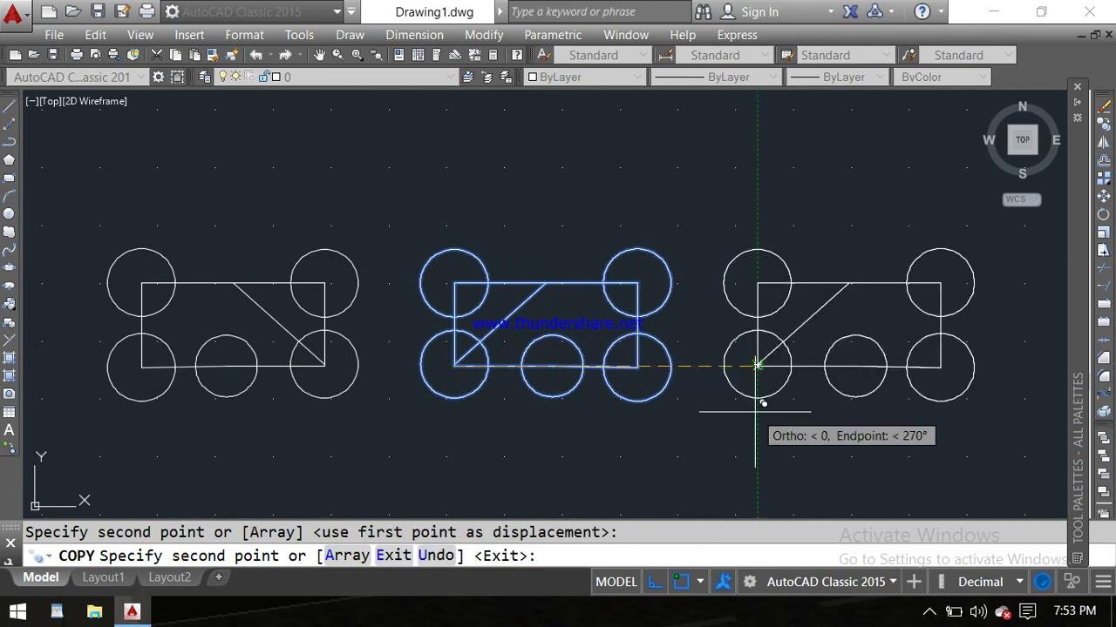
pyautogui.press('Escape')
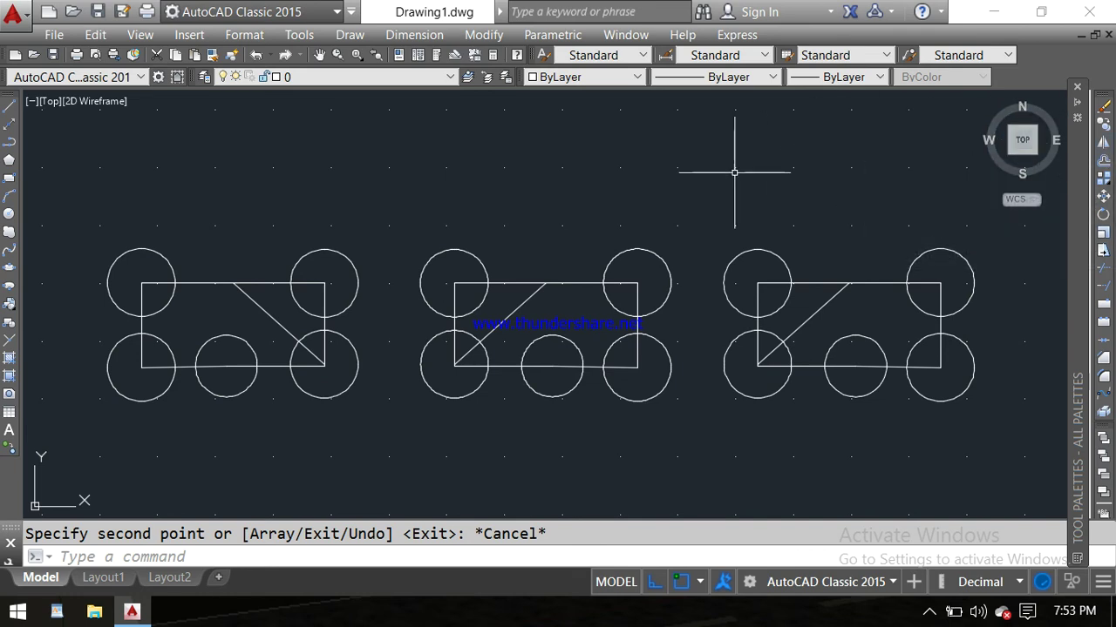
# Step: Mirror the left group's 11 objects (MI) across a horizontal line above it, keeping the source
pyautogui.write('M')
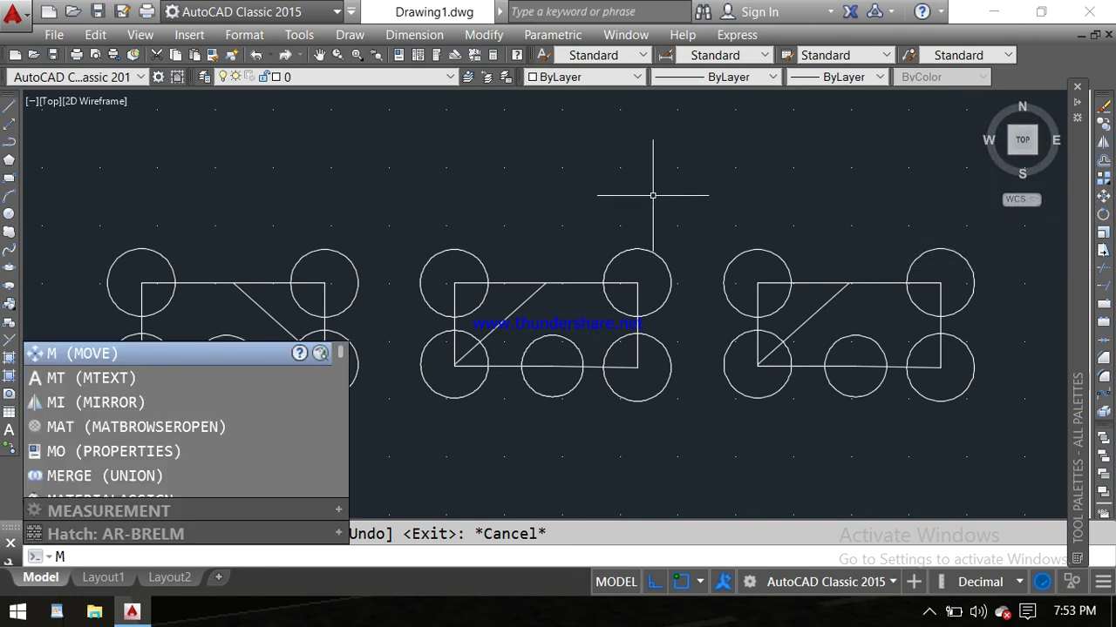
pyautogui.write('I')
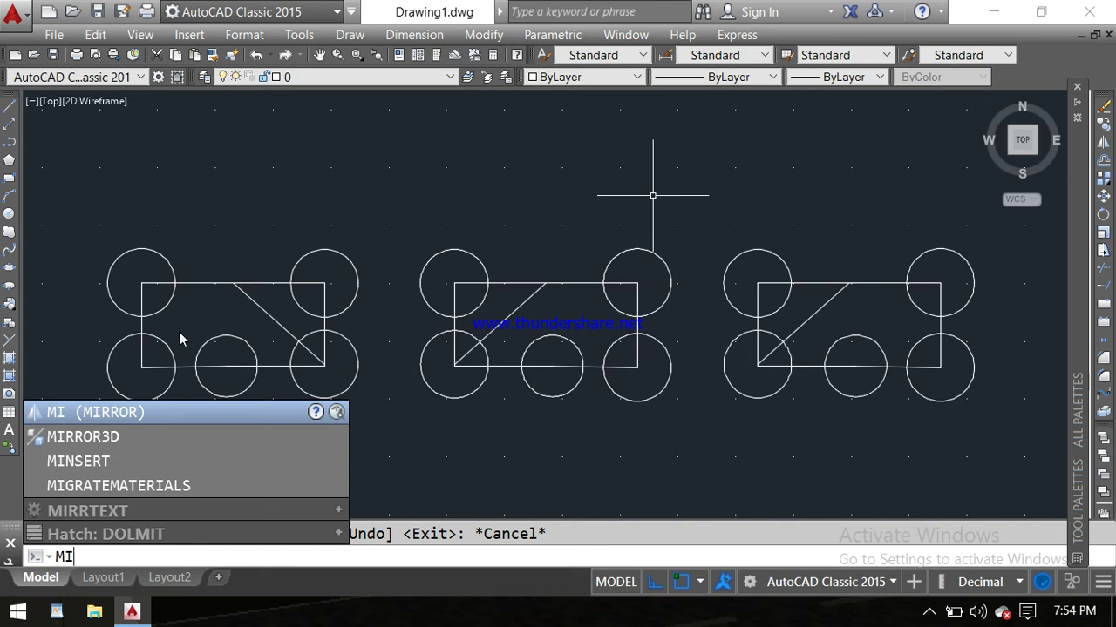
pyautogui.press('Return')
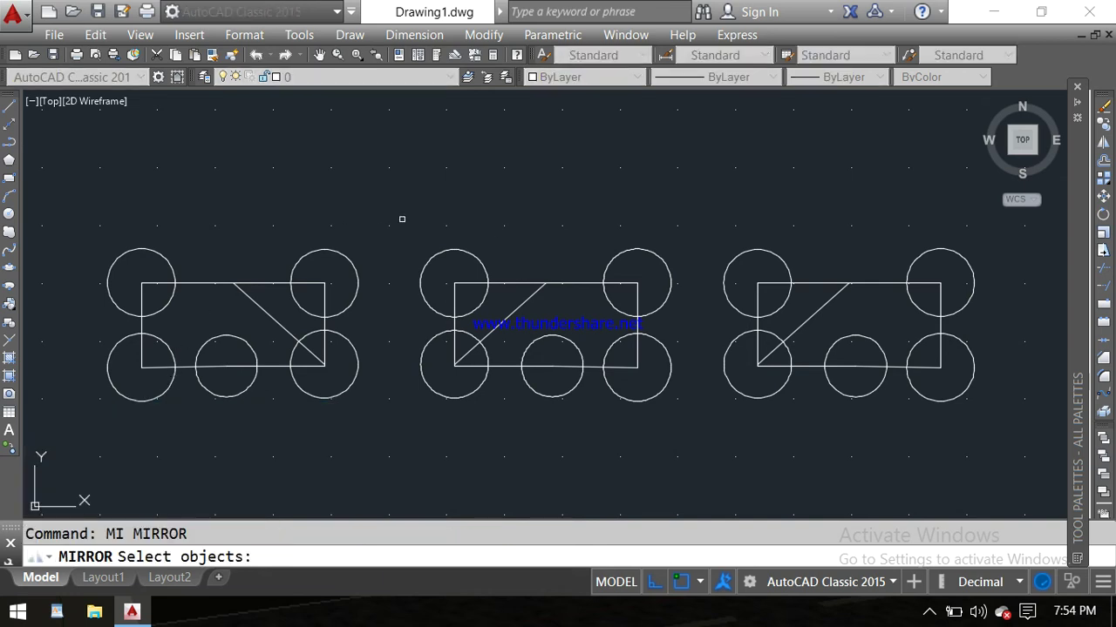
pyautogui.click(104, 228)
pyautogui.click(361, 414)
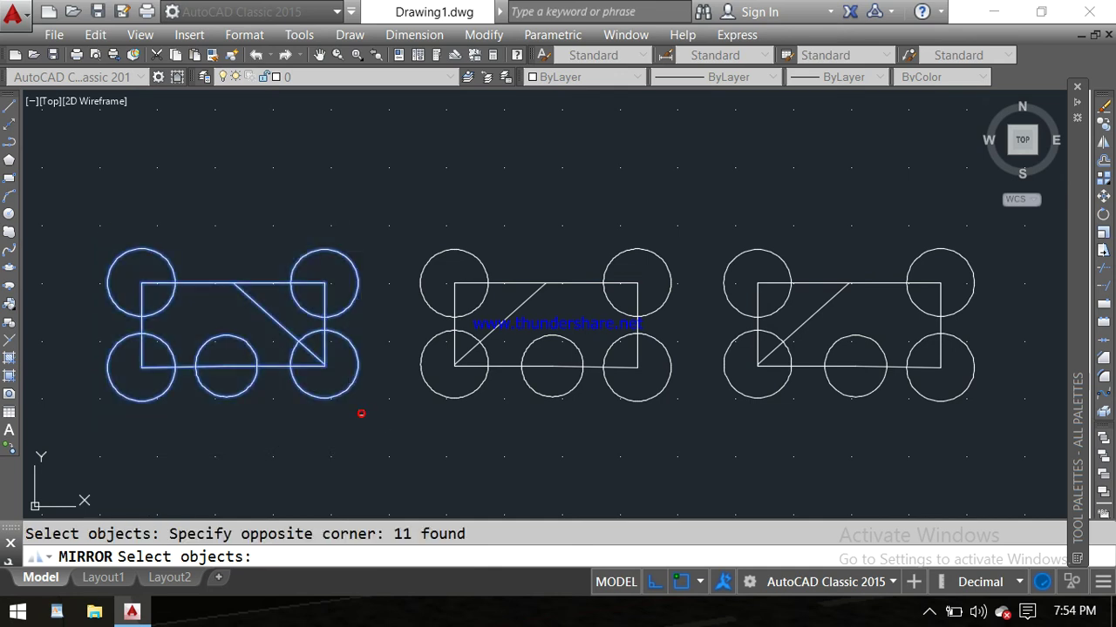
pyautogui.press('Return')
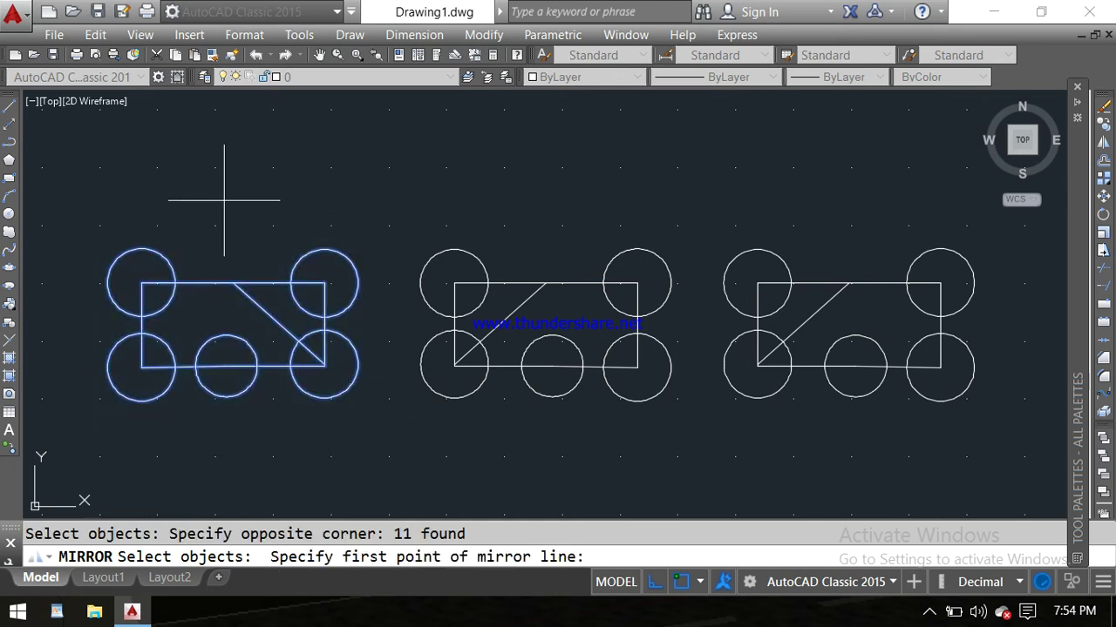
pyautogui.click(88, 217)
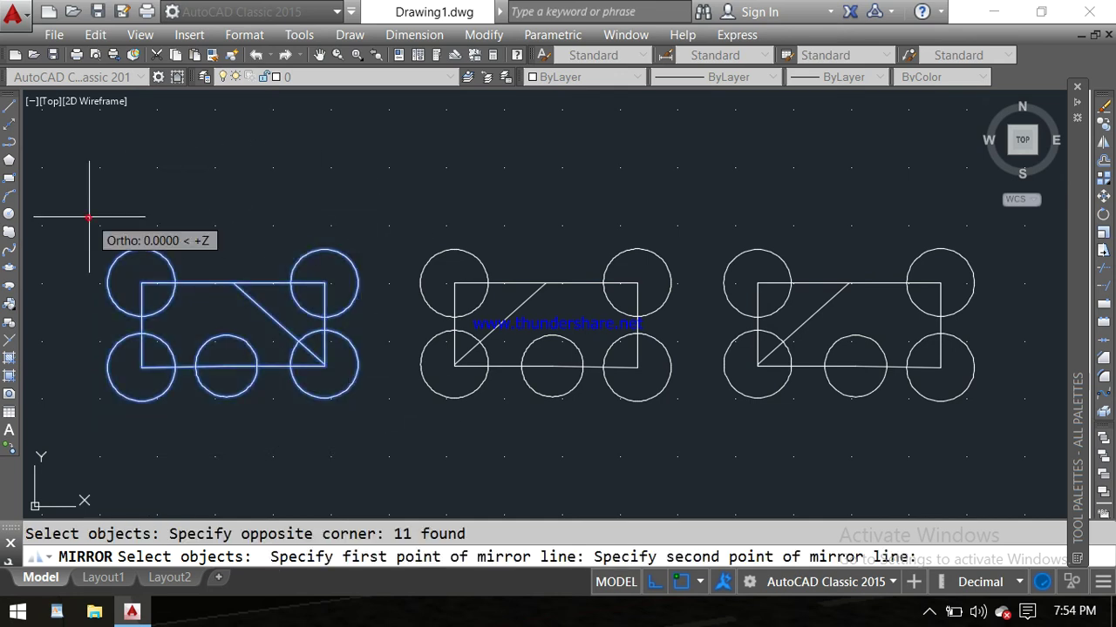
pyautogui.click(398, 226)
pyautogui.press('Return')
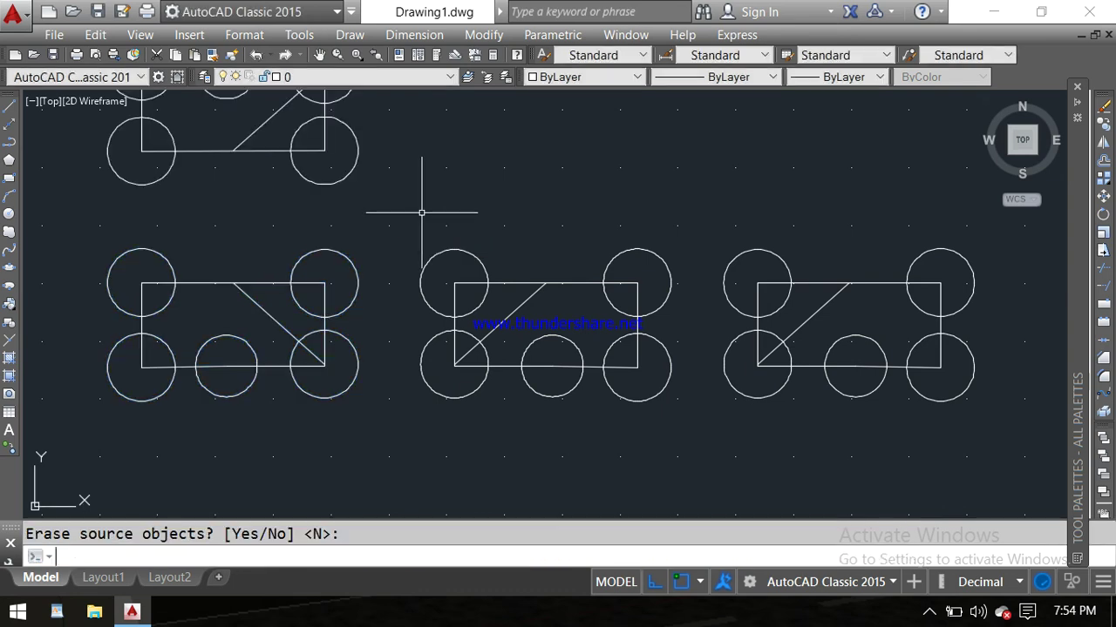
pyautogui.moveTo(430, 200); pyautogui.dragTo(532, 237, button='middle')
pyautogui.scroll(-2, 532, 237)
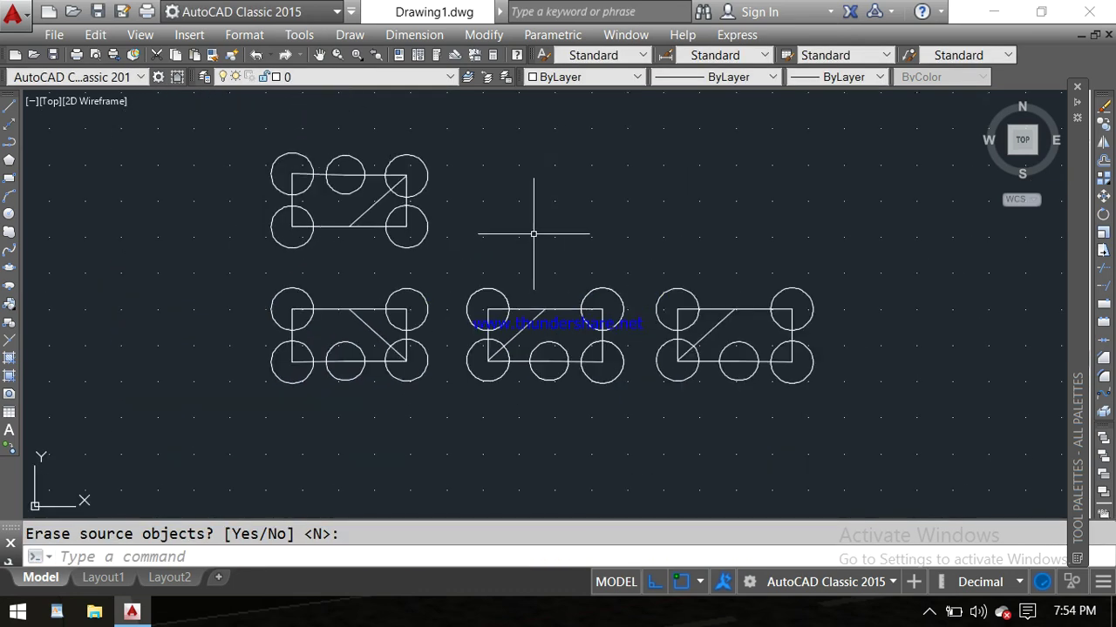
pyautogui.scroll(2, 572, 226)
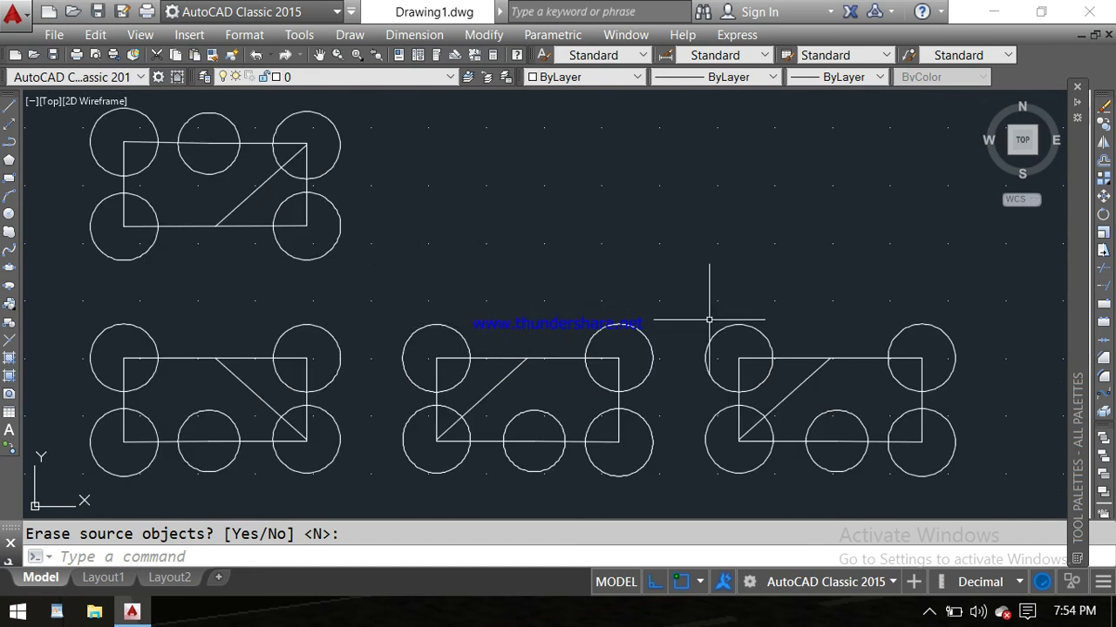
pyautogui.scroll(-2, 618, 262)
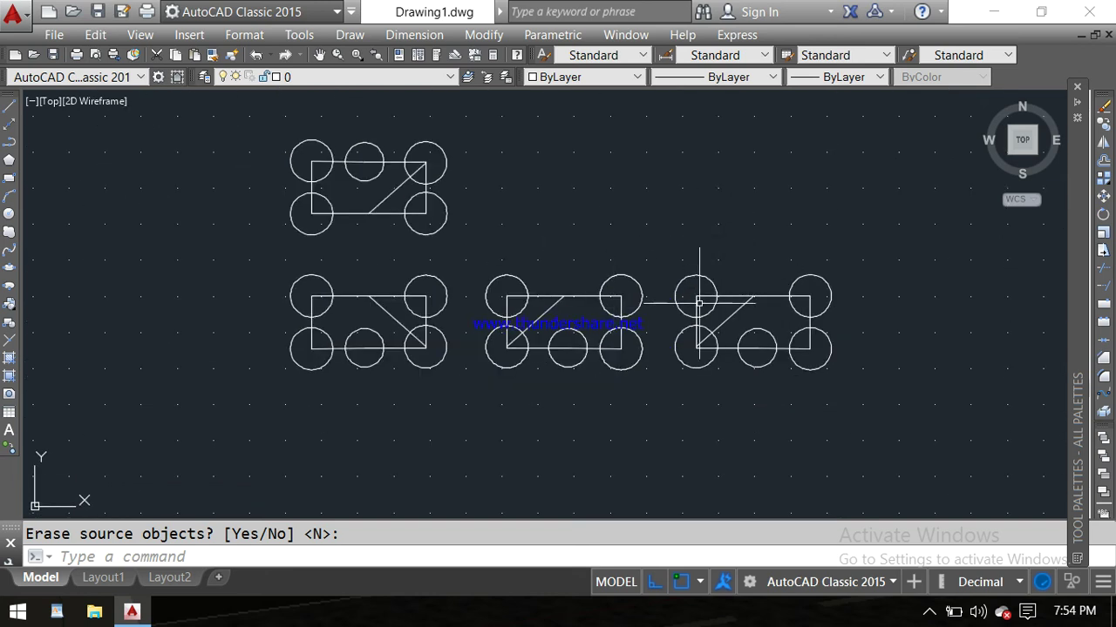
pyautogui.moveTo(725, 247); pyautogui.dragTo(715, 221, button='middle')
pyautogui.write('MI')
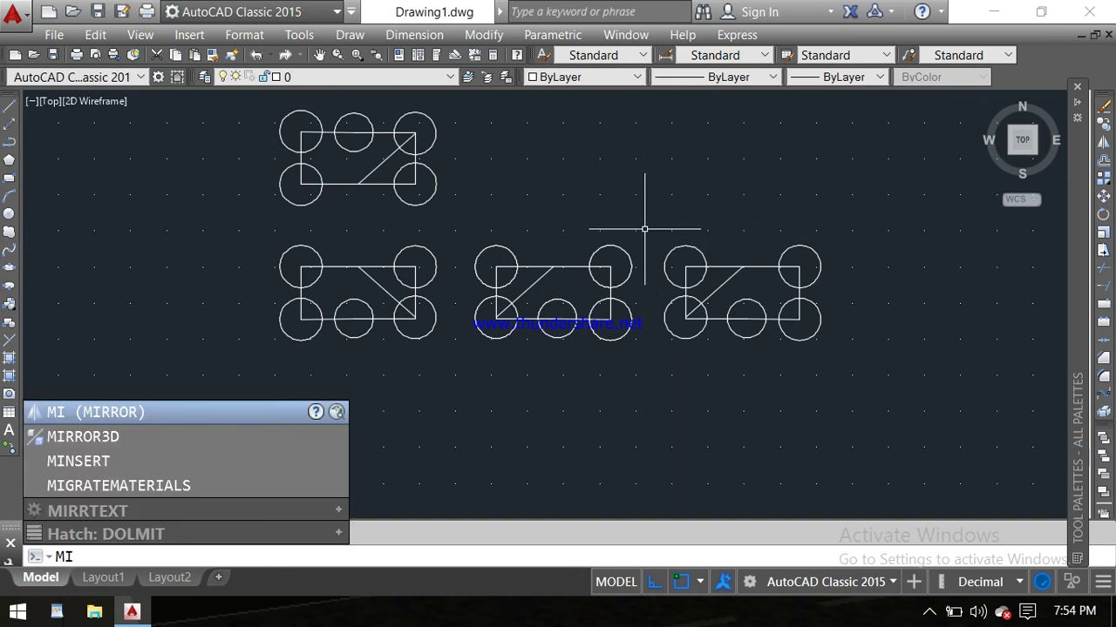
# Step: Mirror the row of three groups (33 objects) across a horizontal line below, keeping the originals
pyautogui.press('Return')
pyautogui.click(232, 221)
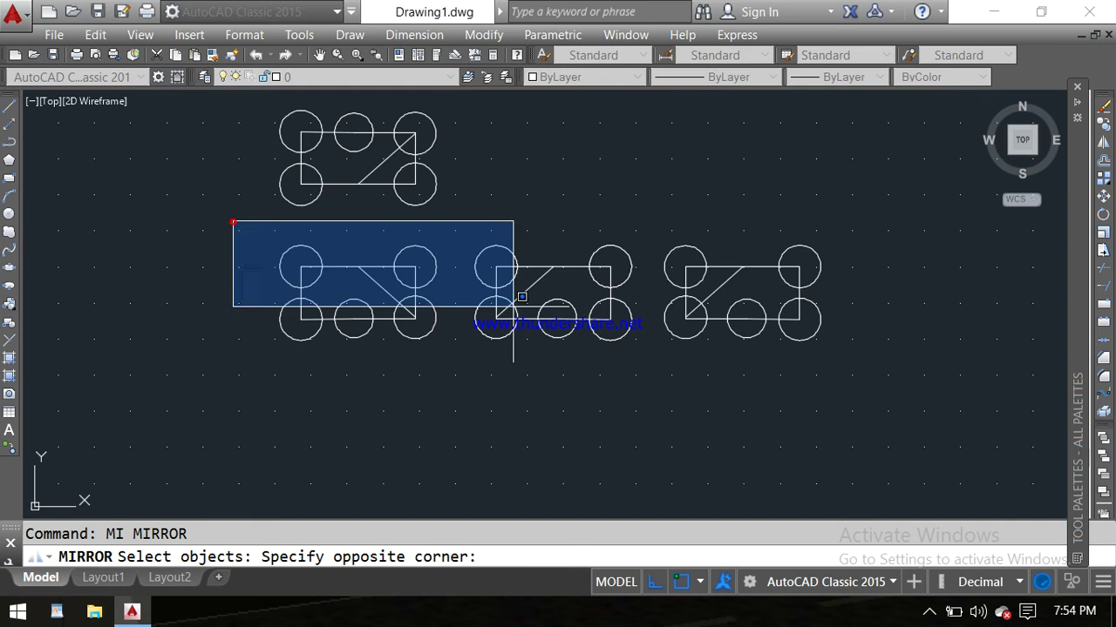
pyautogui.click(932, 371)
pyautogui.press('Return')
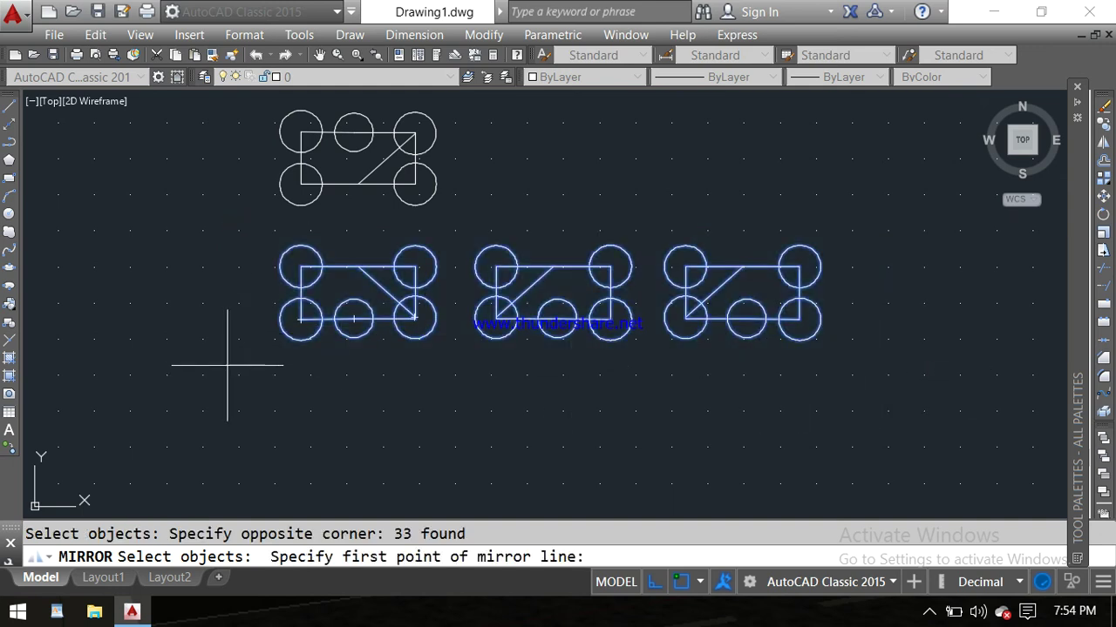
pyautogui.click(229, 364)
pyautogui.click(984, 407)
pyautogui.press('Return')
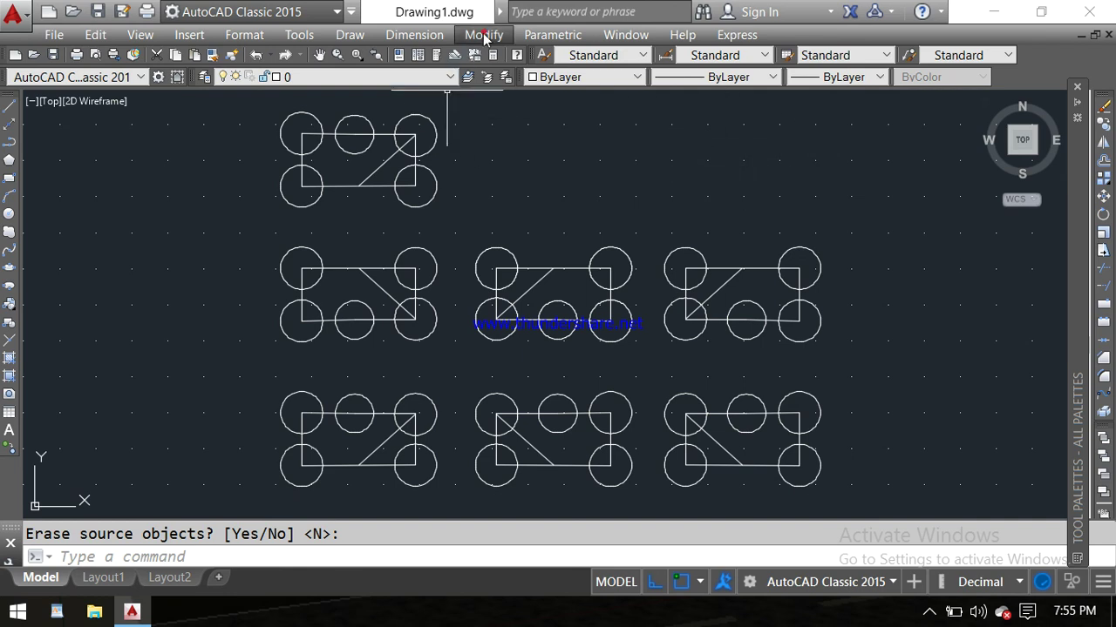
pyautogui.click(486, 39)
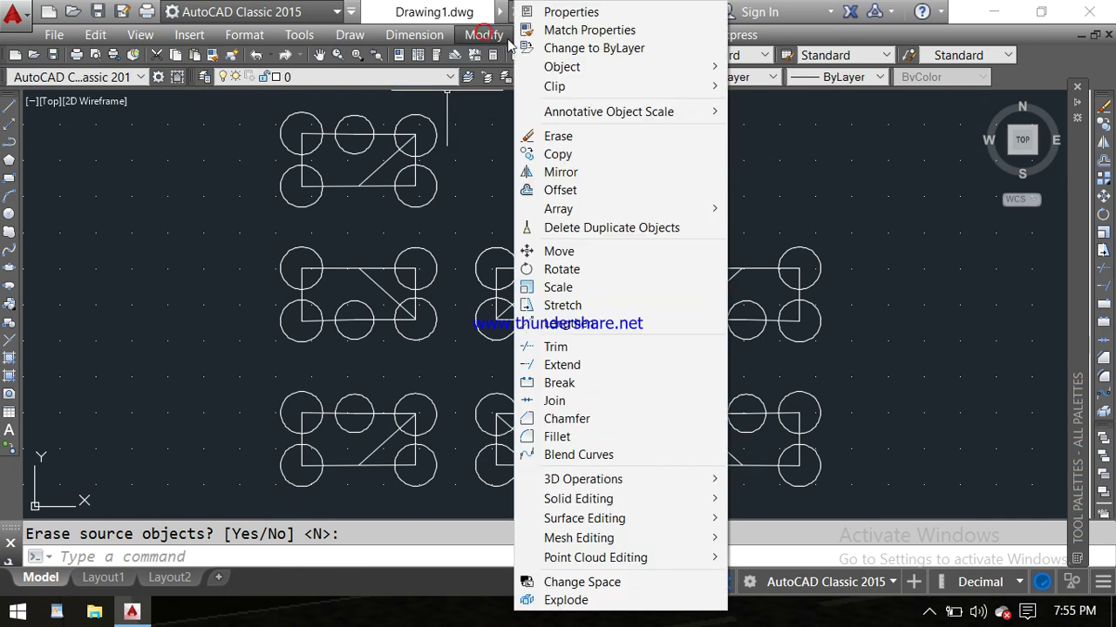
pyautogui.click(604, 175)
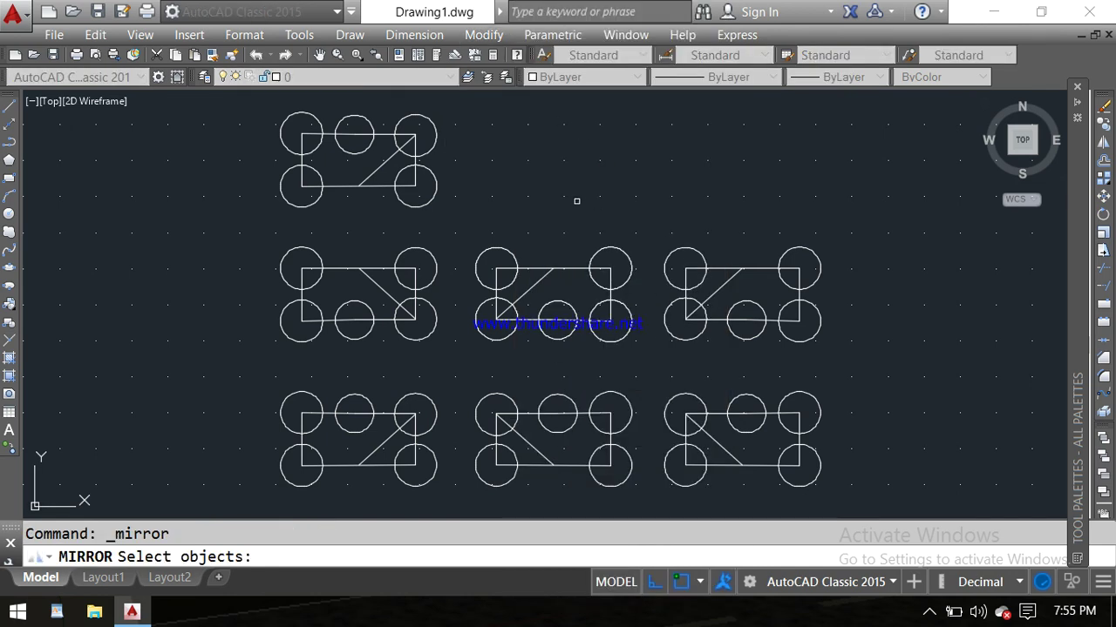
pyautogui.scroll(-2, 576, 202)
pyautogui.press('Escape')
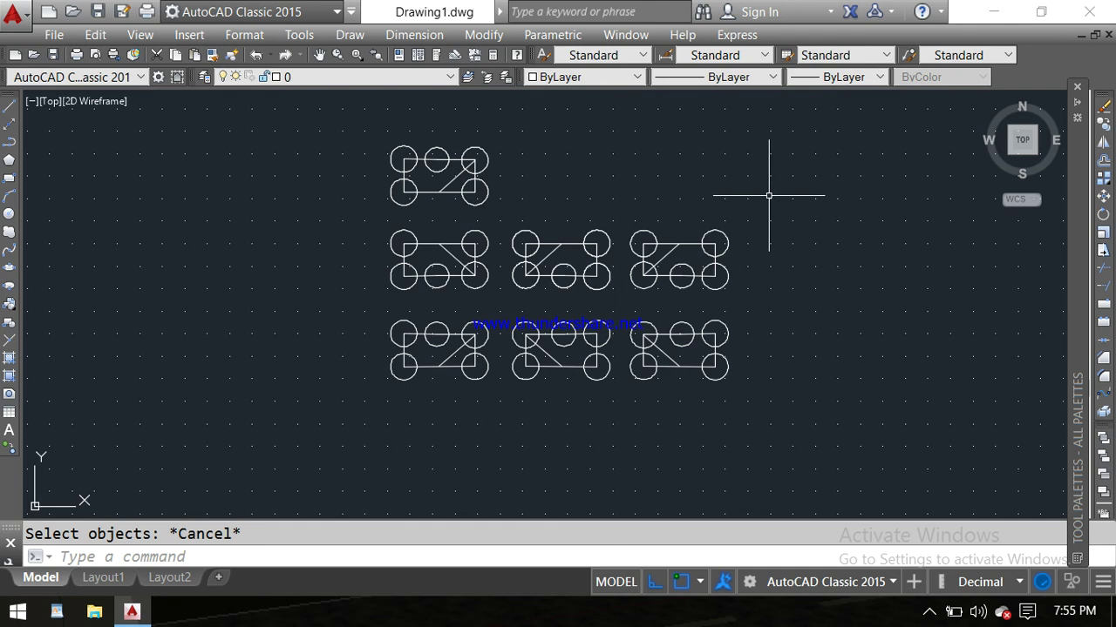
pyautogui.scroll(2, 577, 200)
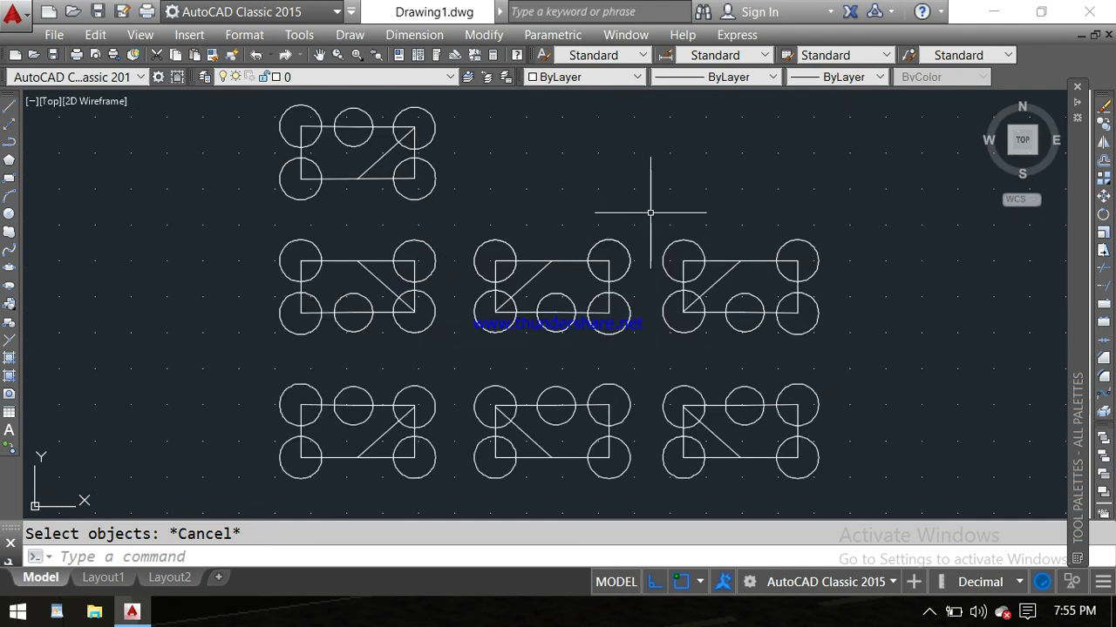
pyautogui.click(928, 614)
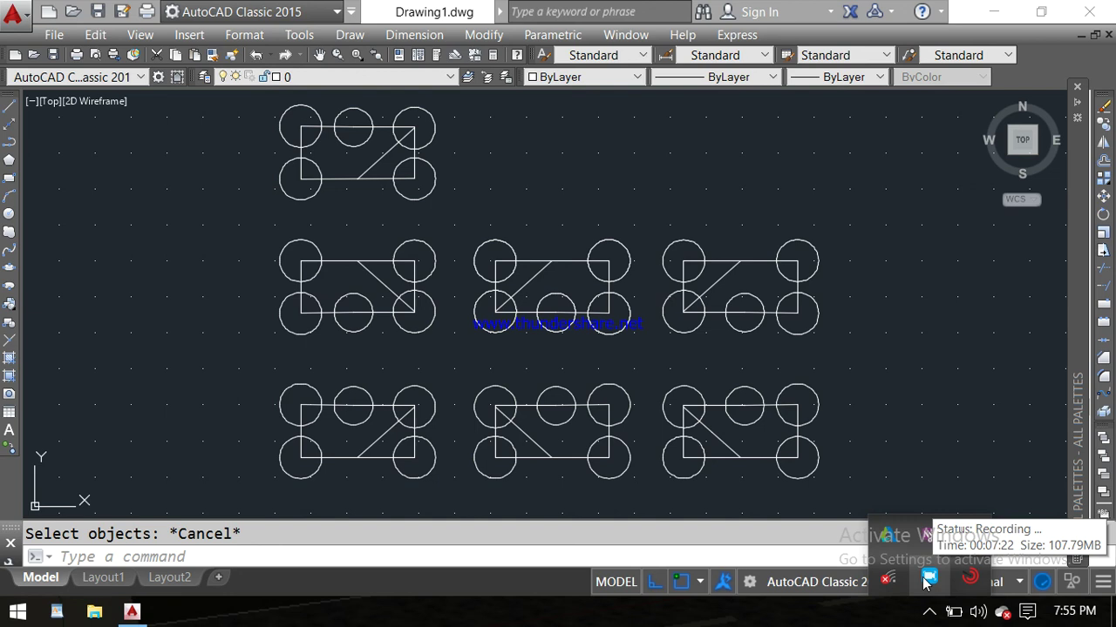
pyautogui.rightClick(925, 582)
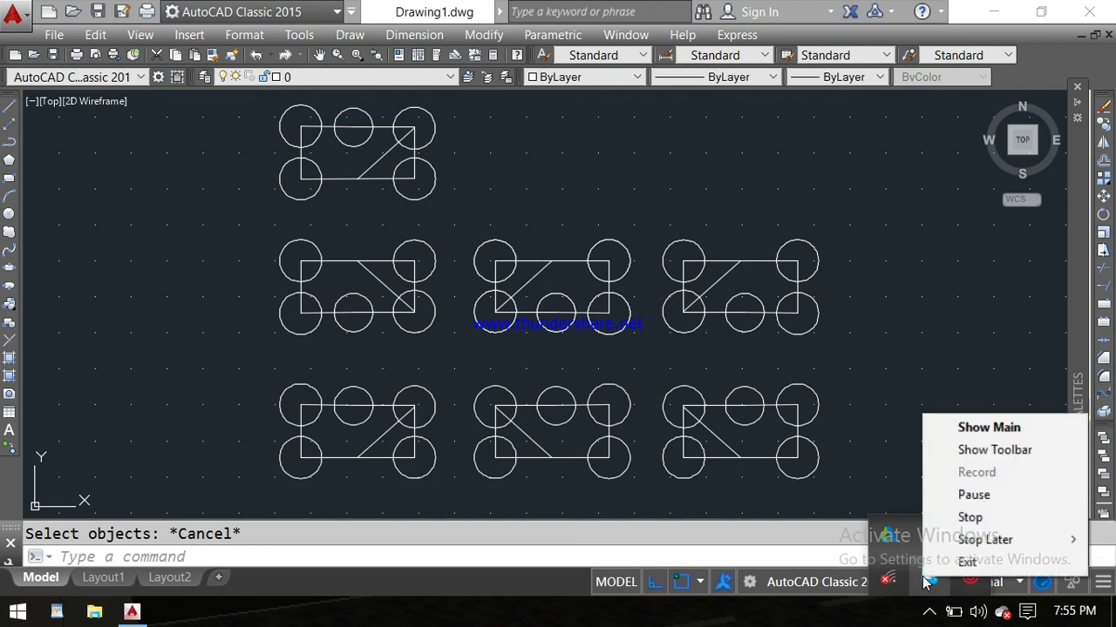